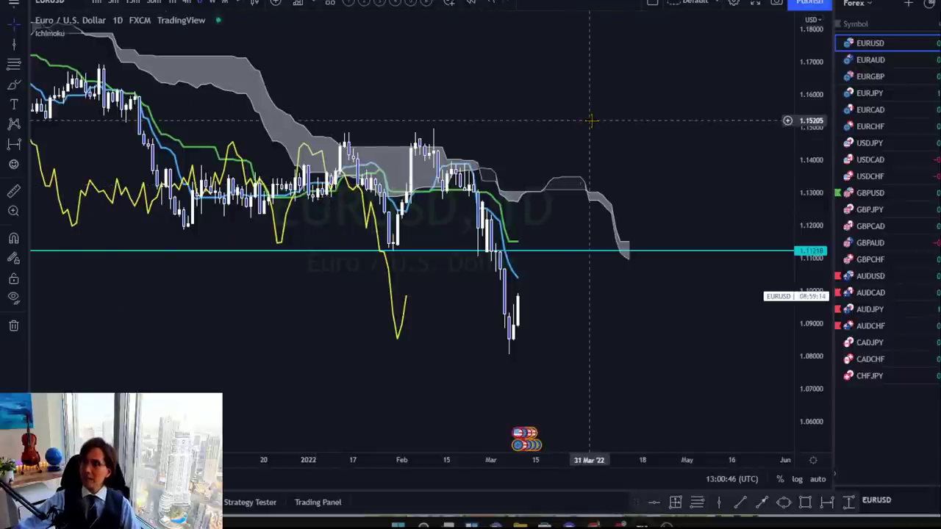
Stretch the EURUSD price and time scales and pan to frame the latest bars and projected cloud.
left_click_drag(807, 320, 807, 298)
left_click_drag(722, 196, 746, 182)
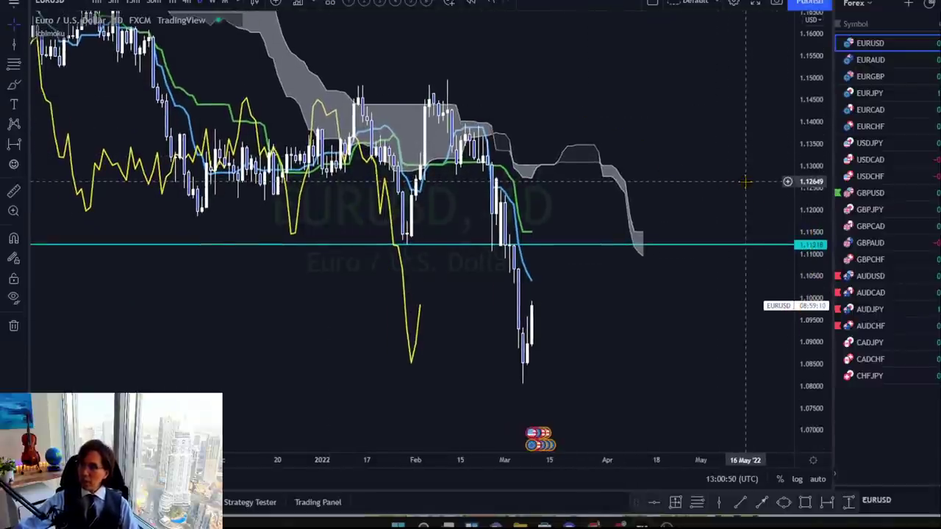
left_click_drag(510, 459, 432, 463)
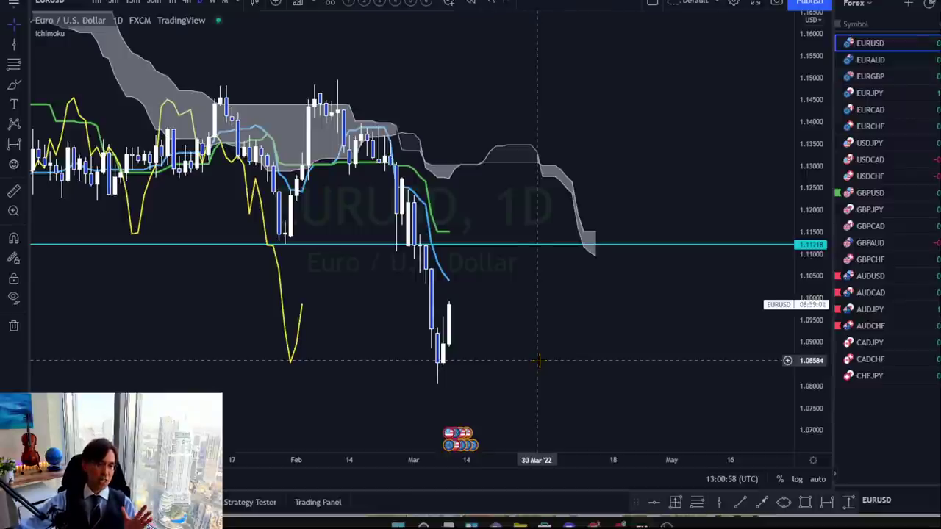
left_click_drag(514, 352, 561, 337)
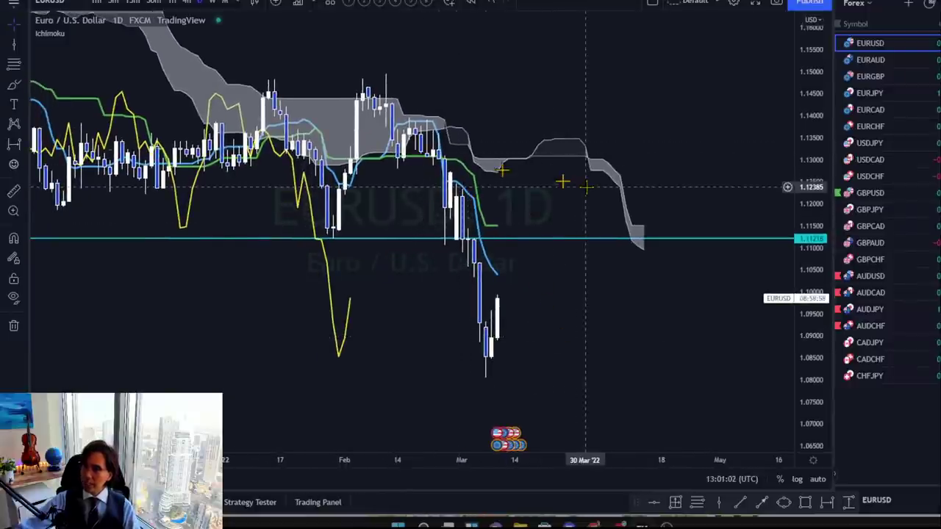
left_click(883, 68)
left_click_drag(605, 160, 576, 174)
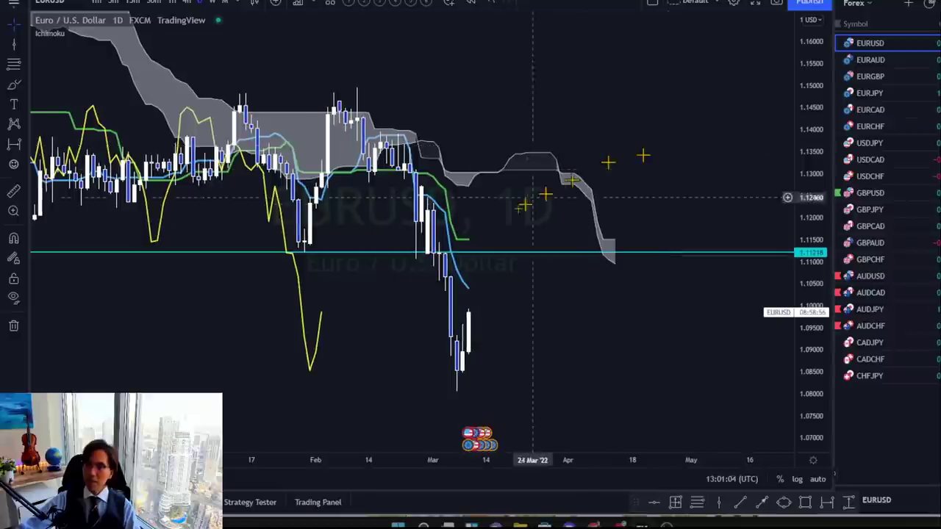
scroll(545, 441, "up", 3)
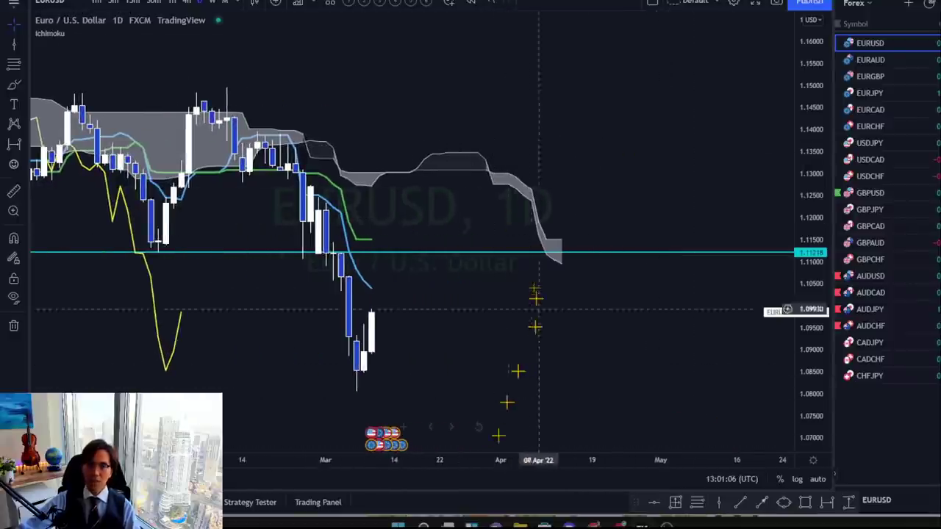
left_click_drag(776, 143, 796, 129)
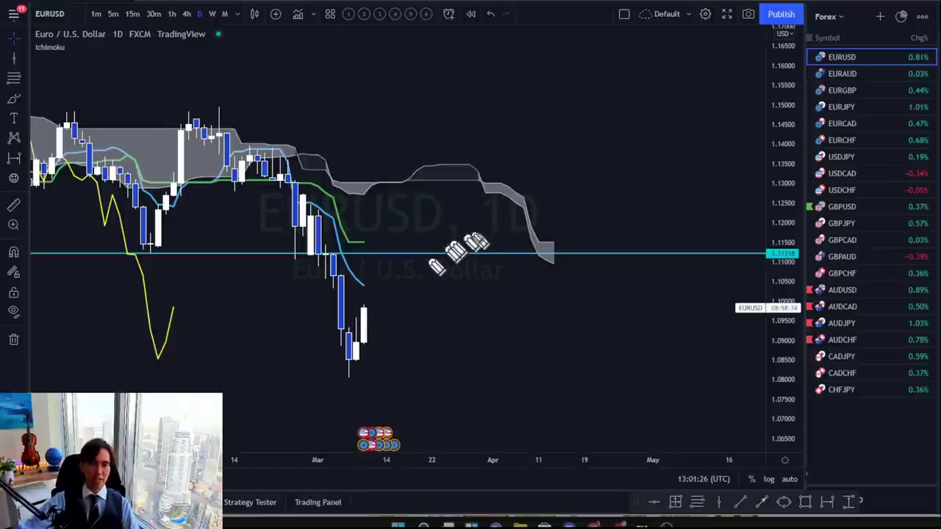
mouse_move(186, 333)
left_mouse_down()
mouse_move(213, 302)
mouse_move(147, 338)
mouse_move(209, 347)
left_mouse_up()
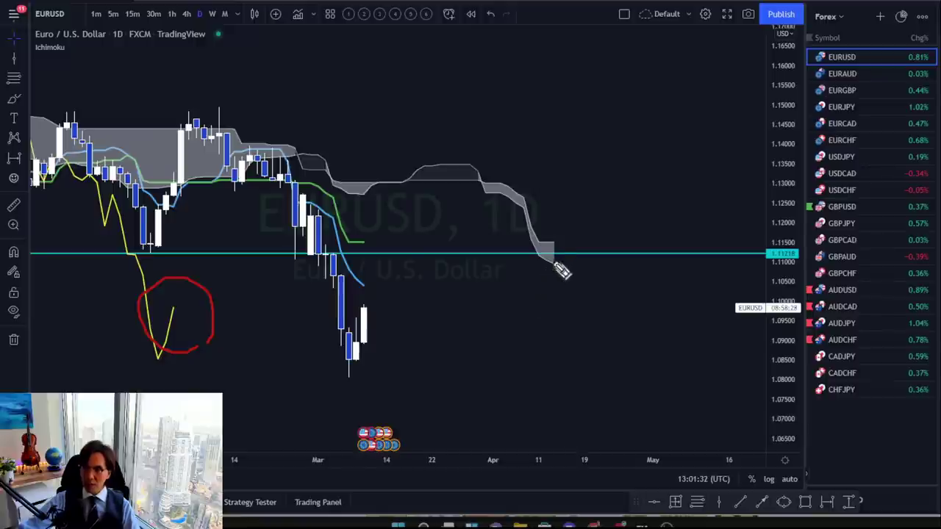
mouse_move(526, 259)
left_mouse_down()
mouse_move(567, 288)
mouse_move(552, 268)
left_mouse_up()
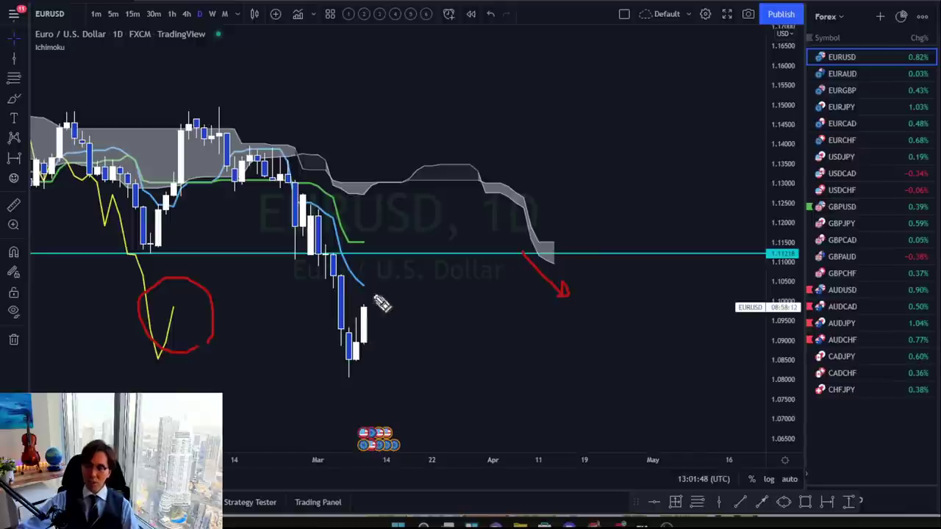
key("Escape")
left_click_drag(422, 315, 499, 318)
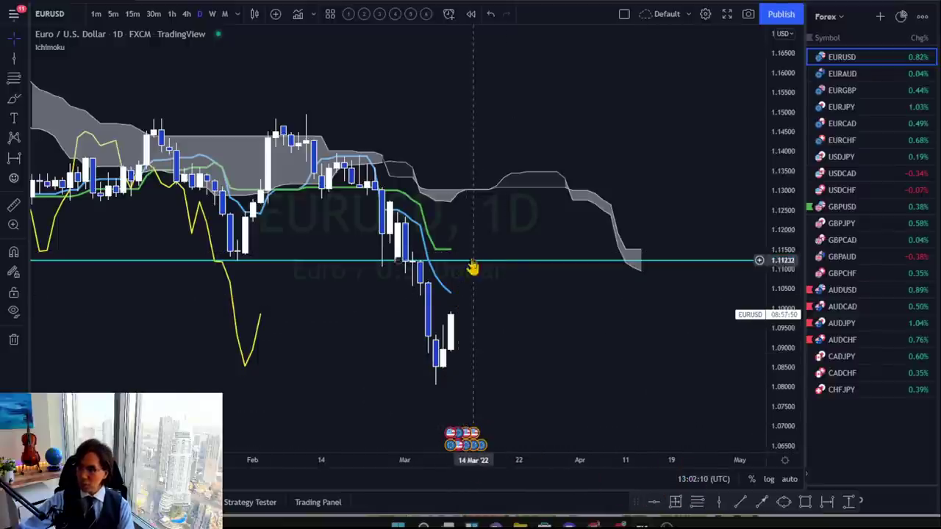
left_click(759, 502)
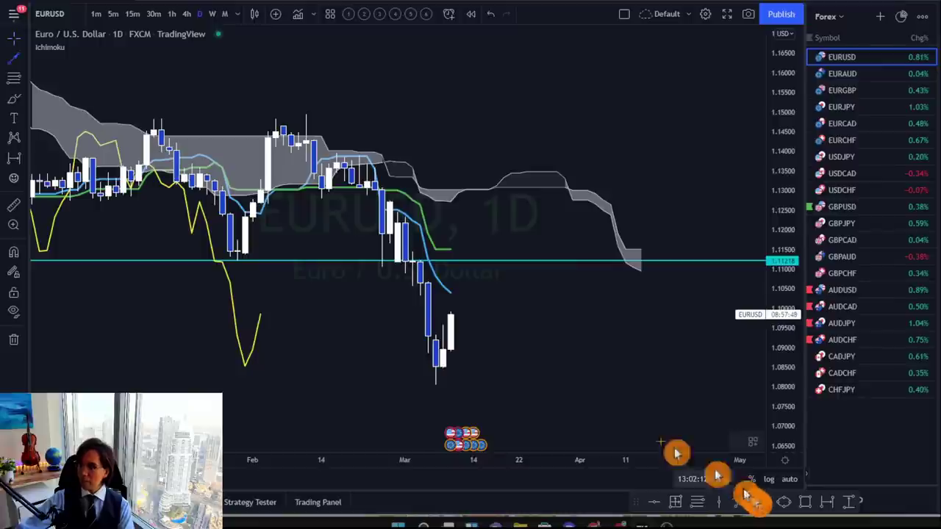
left_click(458, 305)
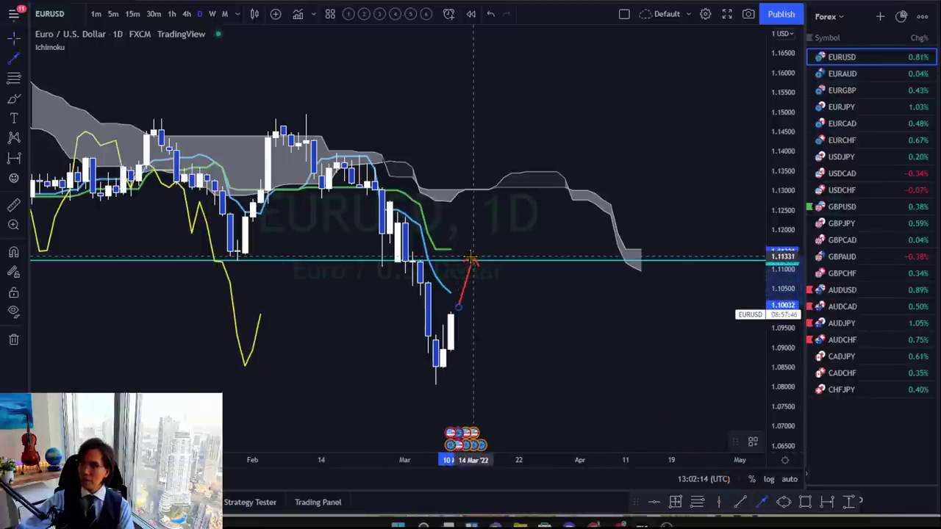
left_click(472, 260)
left_click(520, 319)
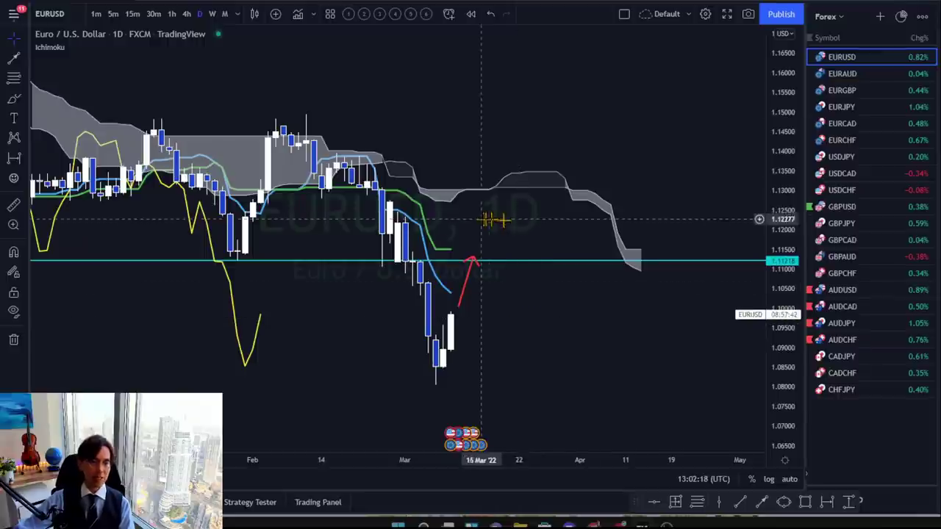
left_click(469, 291)
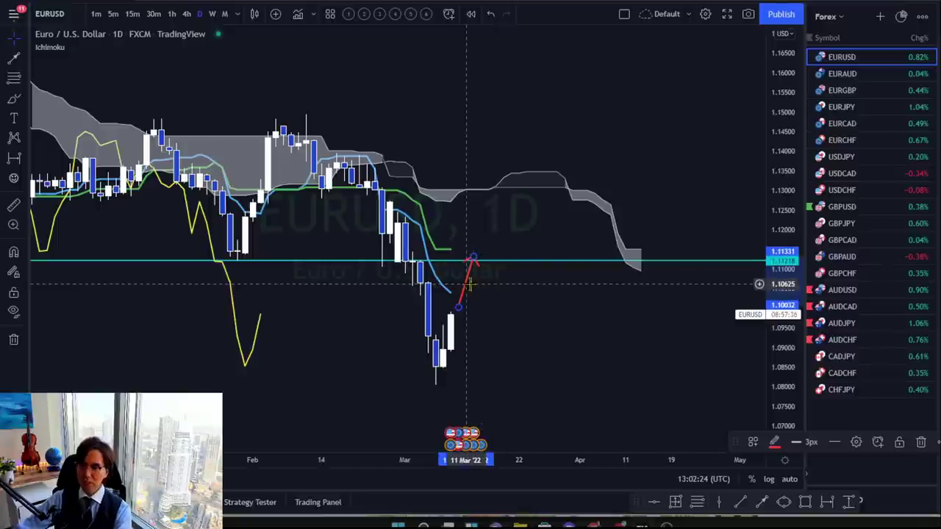
key("Delete")
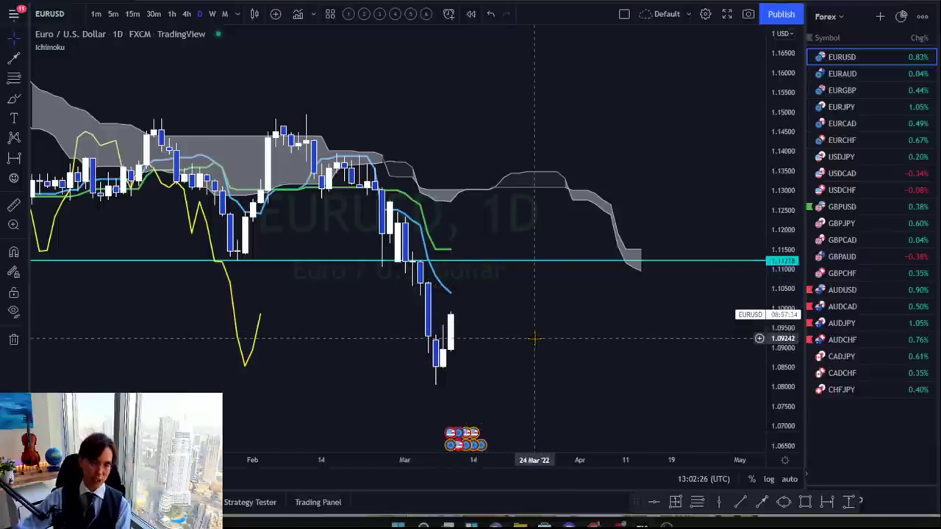
left_click_drag(534, 338, 543, 332)
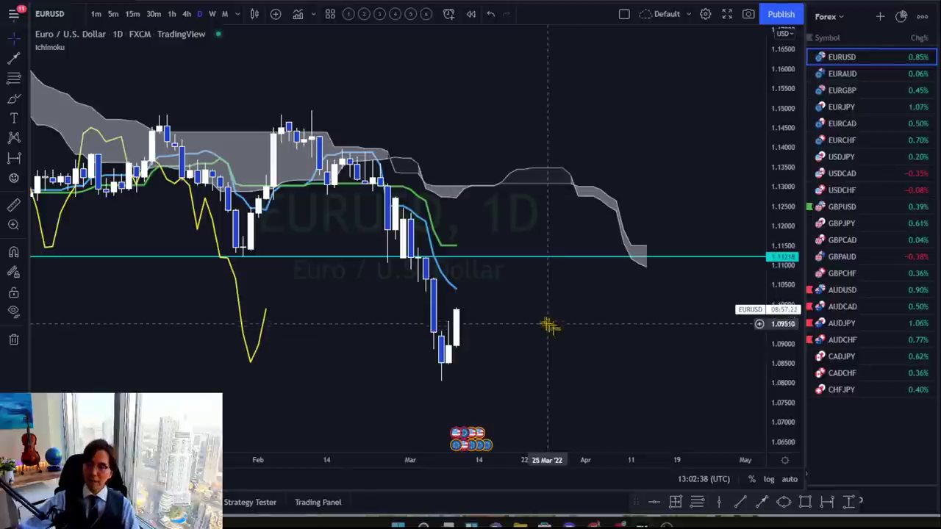
left_click_drag(536, 314, 551, 319)
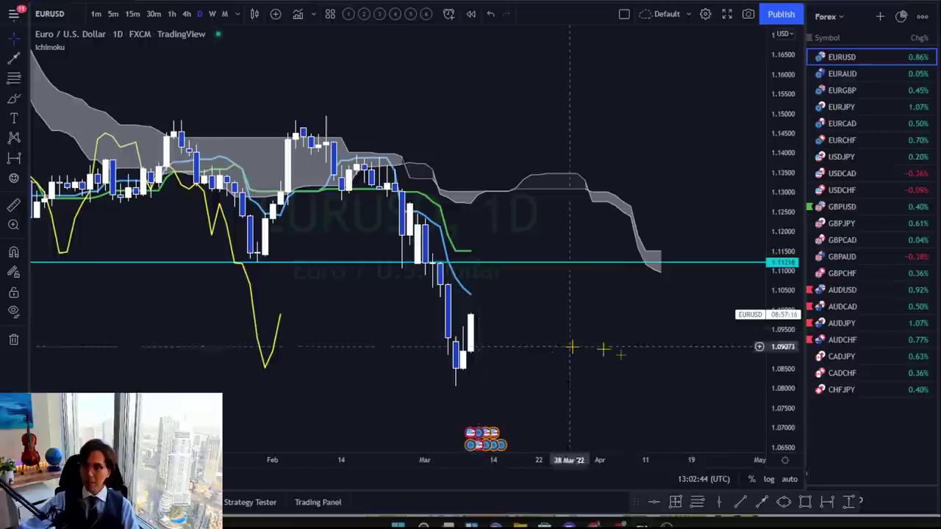
Measure the −26-bar, −36-day range from 10 Mar back to 2 Feb, and mark 2 Feb with a vertical line.
left_click(824, 505)
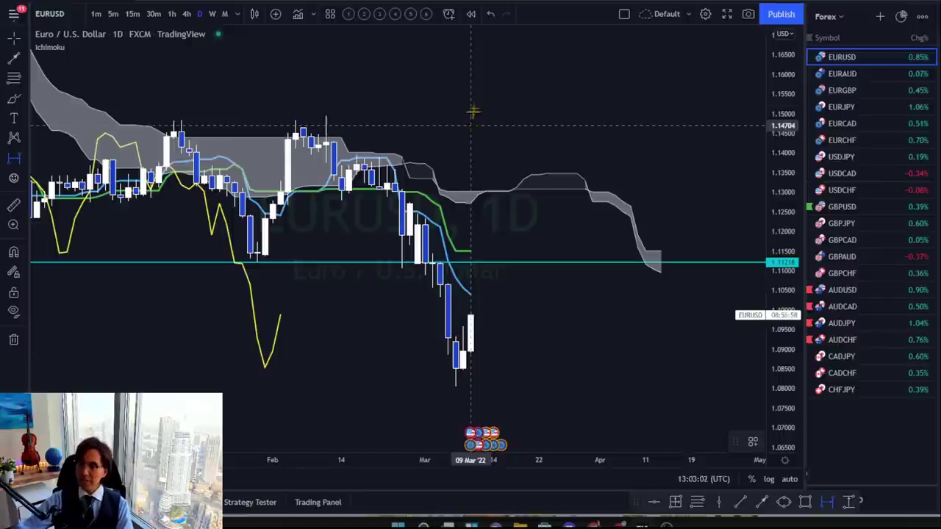
left_click_drag(478, 93, 279, 85)
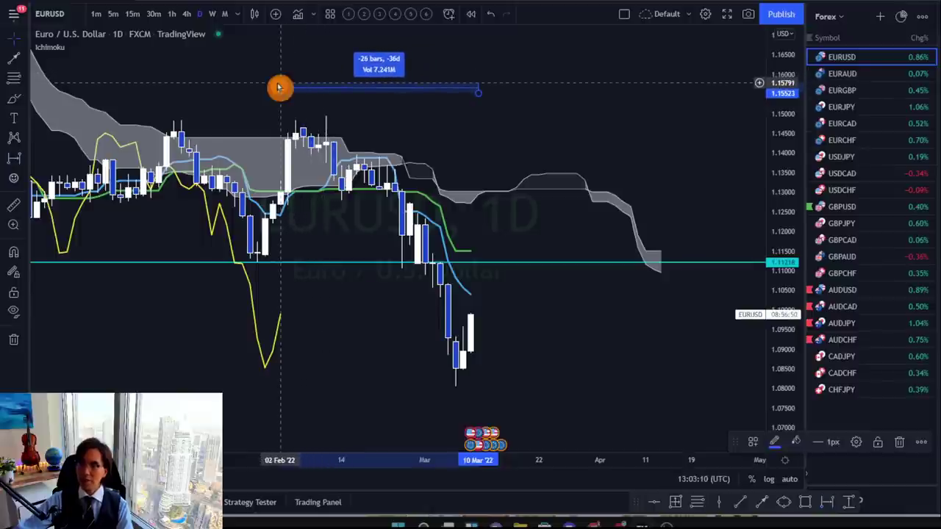
left_click(731, 502)
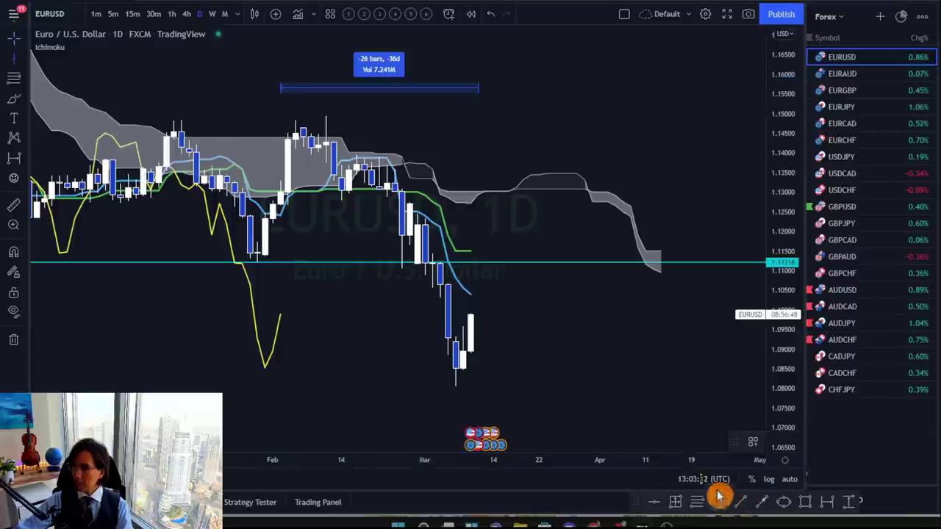
left_click(281, 160)
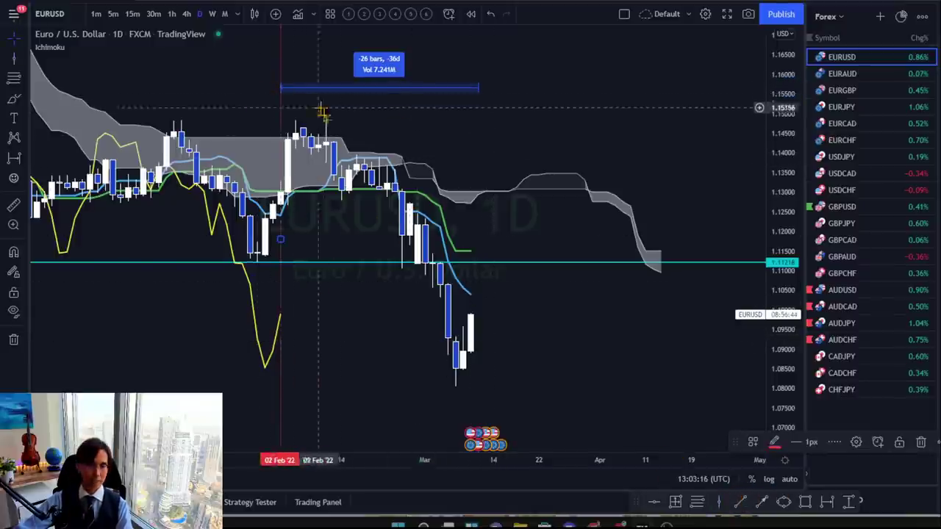
left_click(323, 195)
left_click(447, 192)
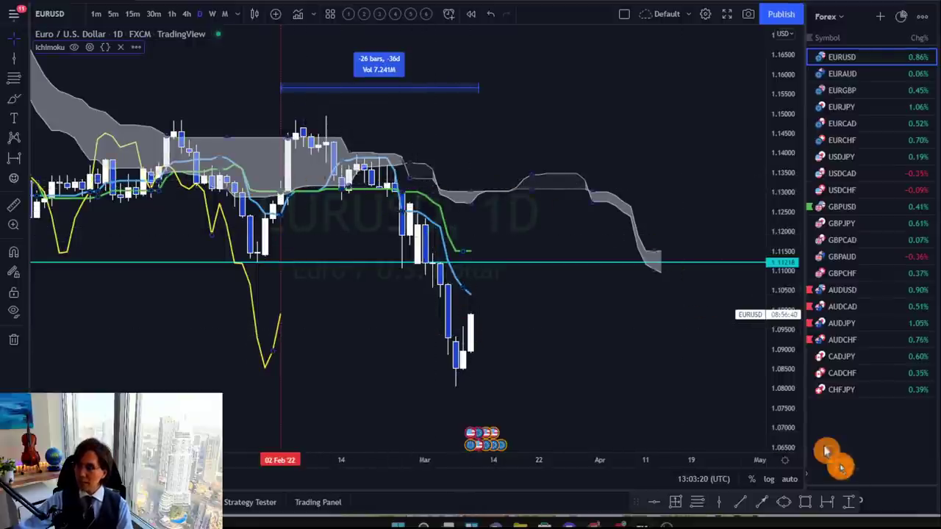
left_click(379, 140)
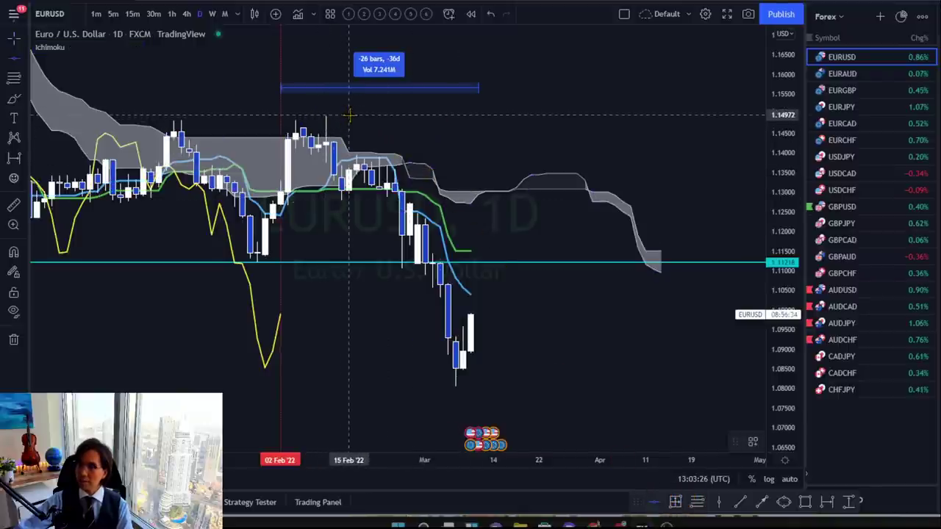
Add horizontal levels at the 1.14972 February high and the 1.0804 March low, deleting the old 1.112 level.
left_click(349, 116)
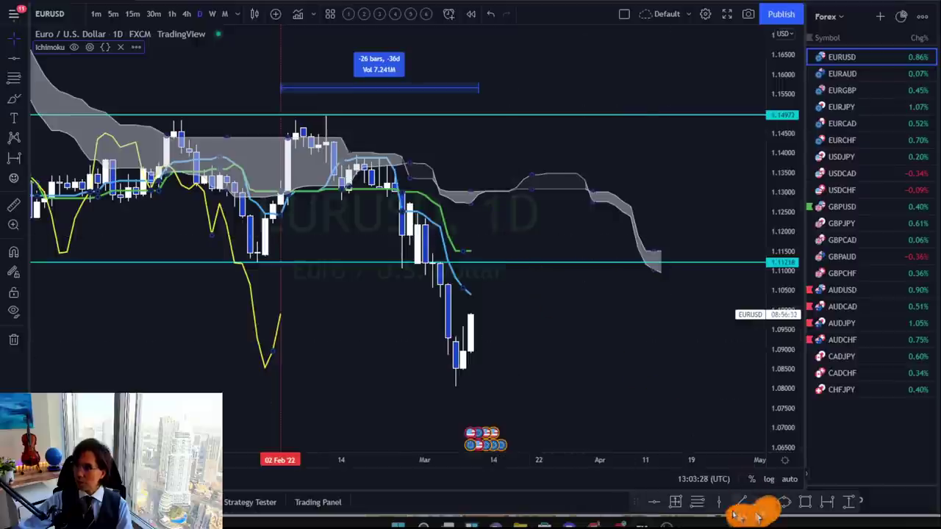
left_click(654, 502)
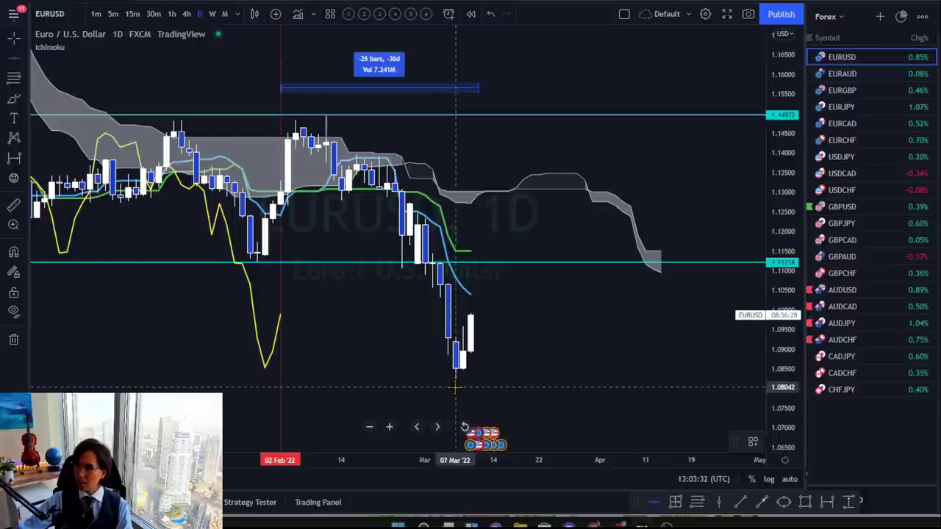
left_click(455, 387)
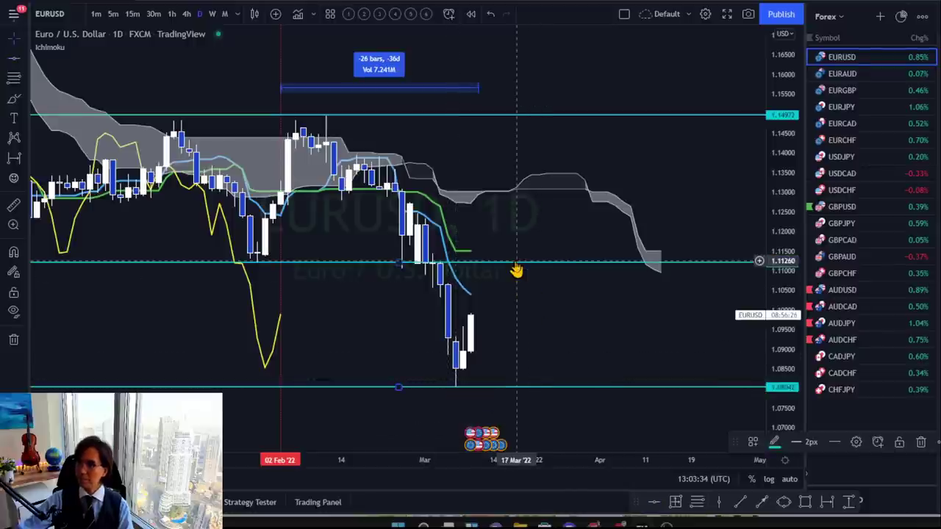
key("Delete")
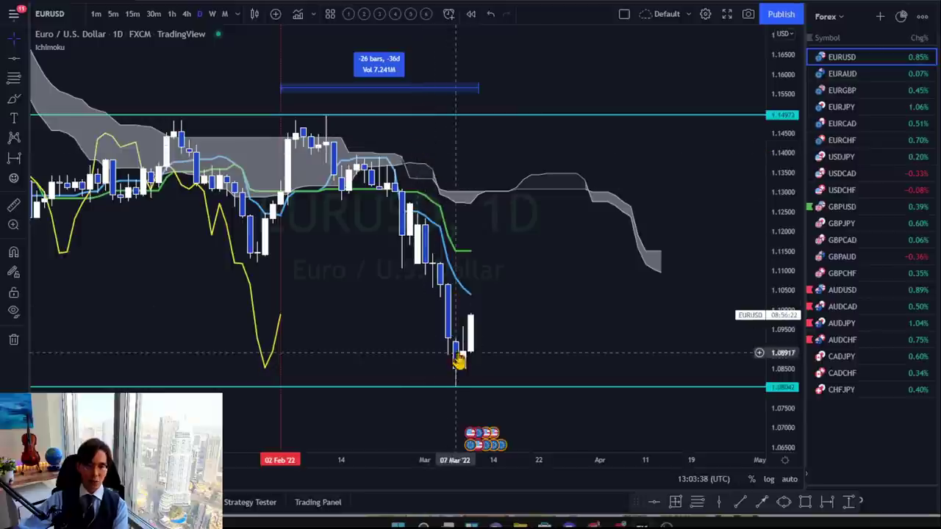
left_click(697, 505)
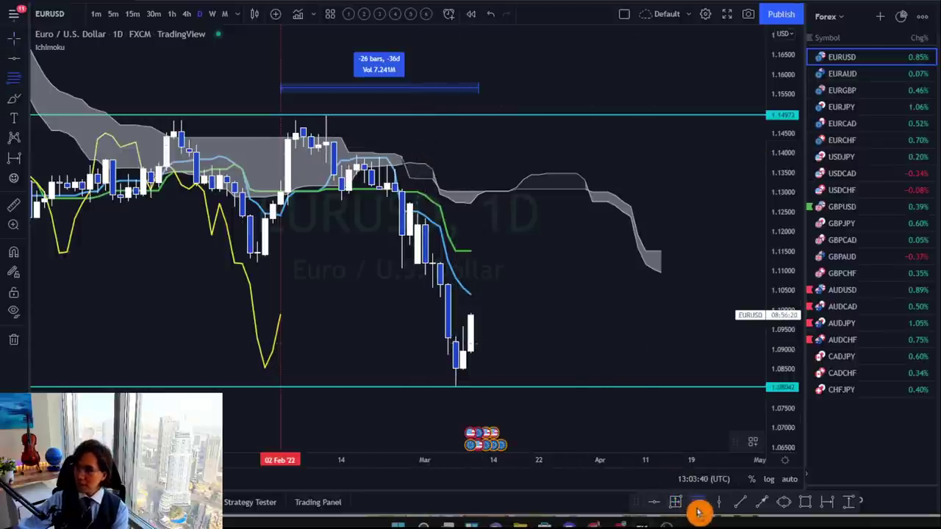
left_click(456, 384)
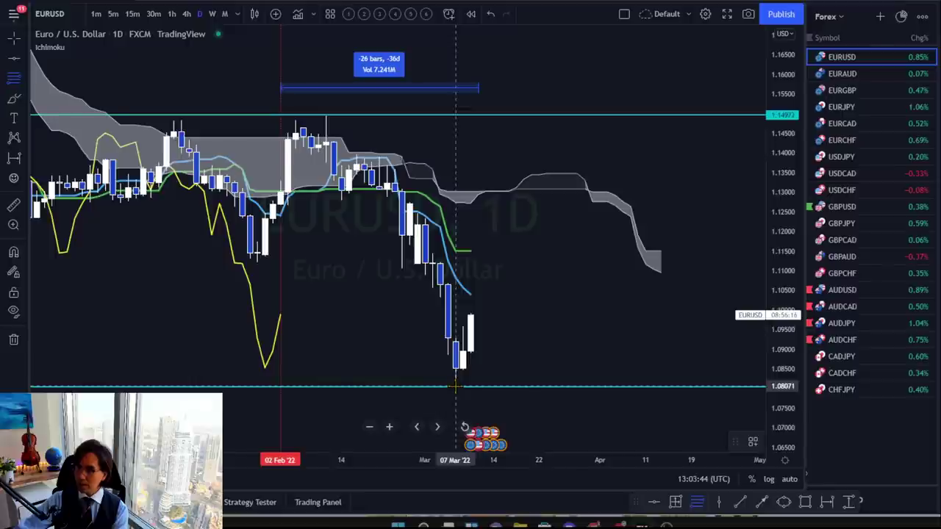
key("alt+f")
Draw a Fibonacci retracement from the 1.08028 low to 1.14972 and circle its 0.5 level (1.1150) in red.
left_click(456, 385)
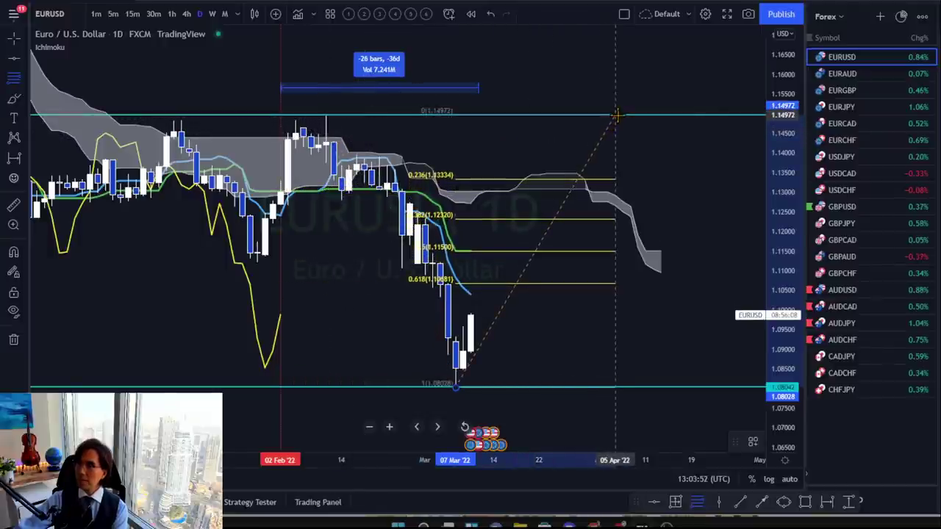
left_click(616, 116)
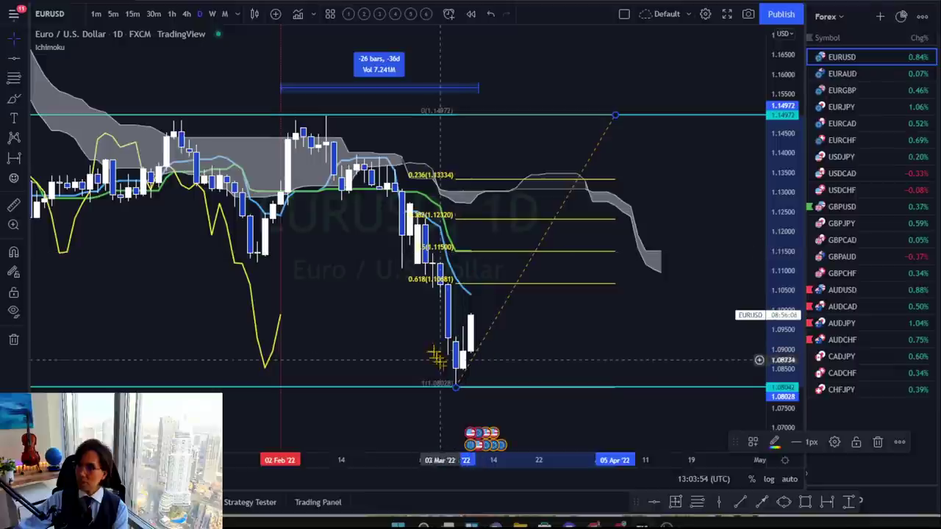
left_click_drag(456, 387, 411, 388)
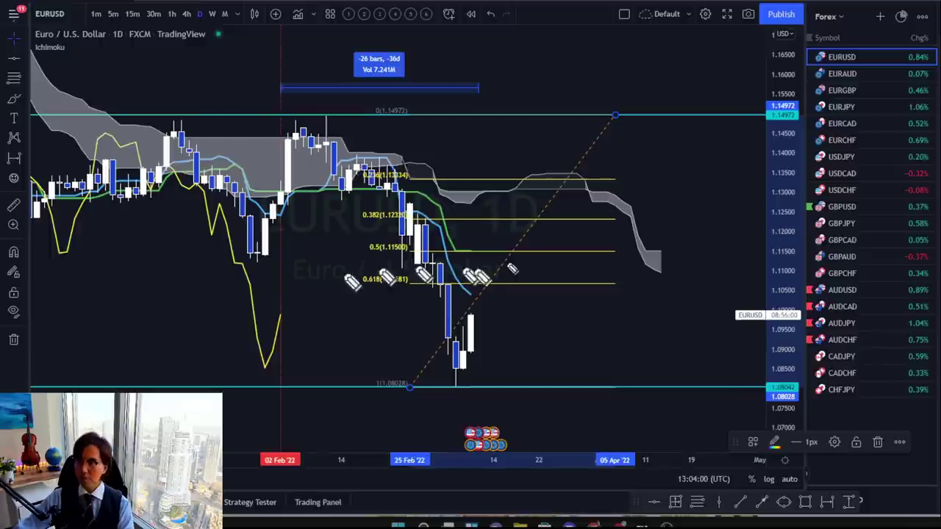
mouse_move(397, 233)
left_mouse_down()
mouse_move(351, 248)
mouse_move(408, 259)
left_mouse_up()
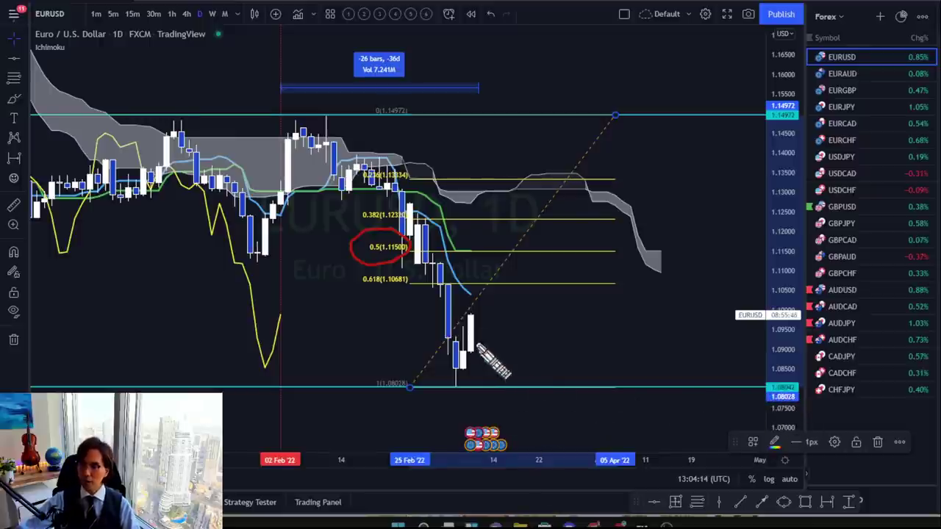
Sketch red strokes and an arrow near the 0.5 level, then erase all the red freehand drawings.
left_click_drag(471, 330, 518, 434)
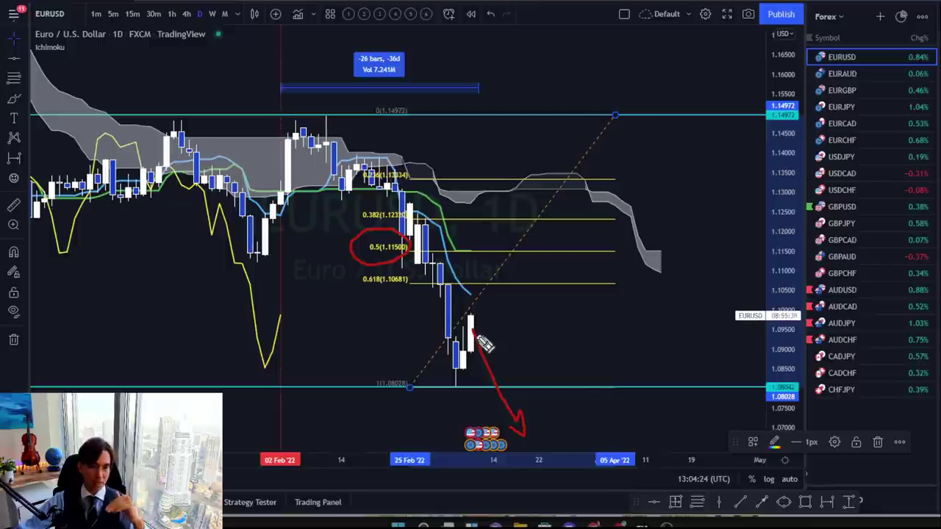
left_click_drag(472, 254, 486, 263)
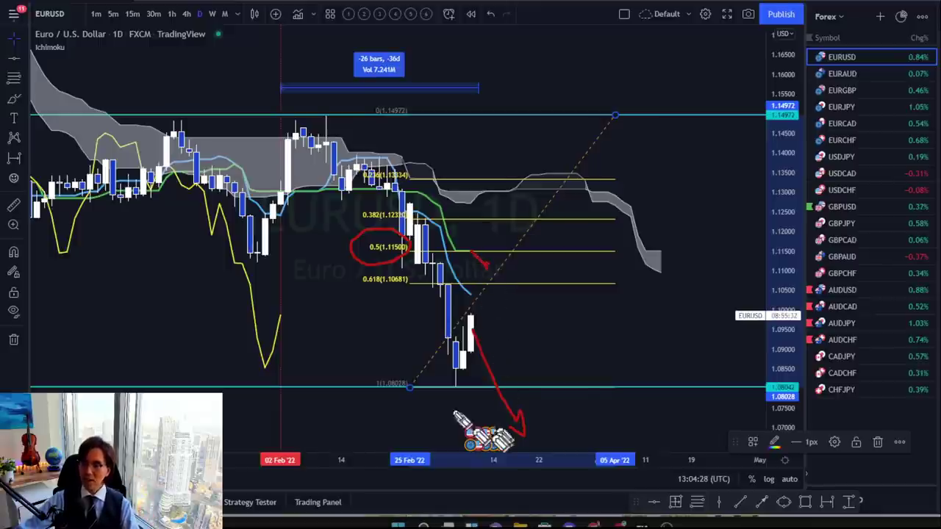
left_click(519, 336)
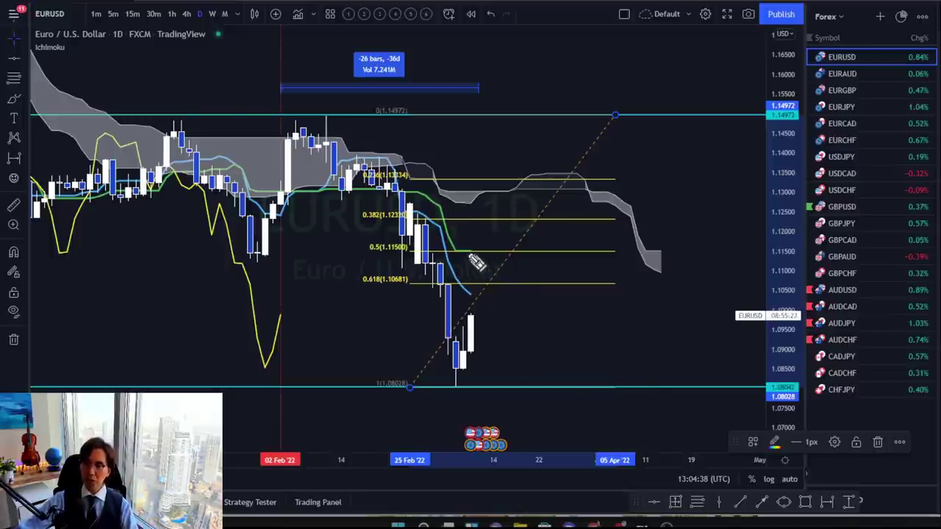
left_click_drag(469, 251, 500, 275)
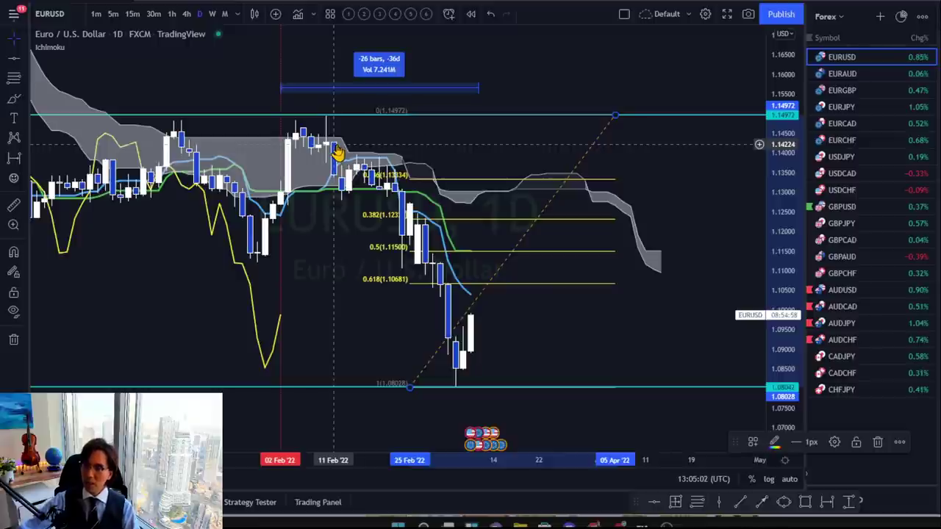
Place a vertical line at 11 Feb '22 and select it.
left_click(719, 503)
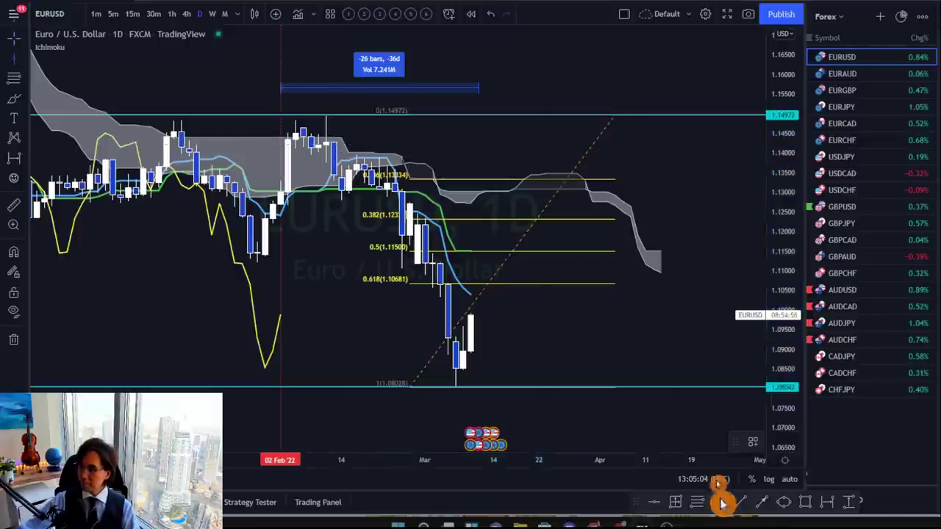
left_click(333, 187)
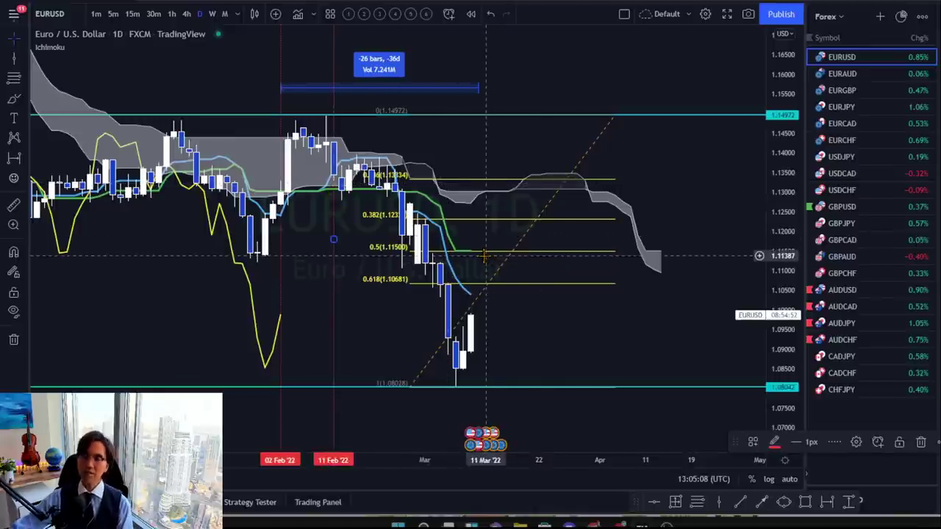
left_click(334, 176)
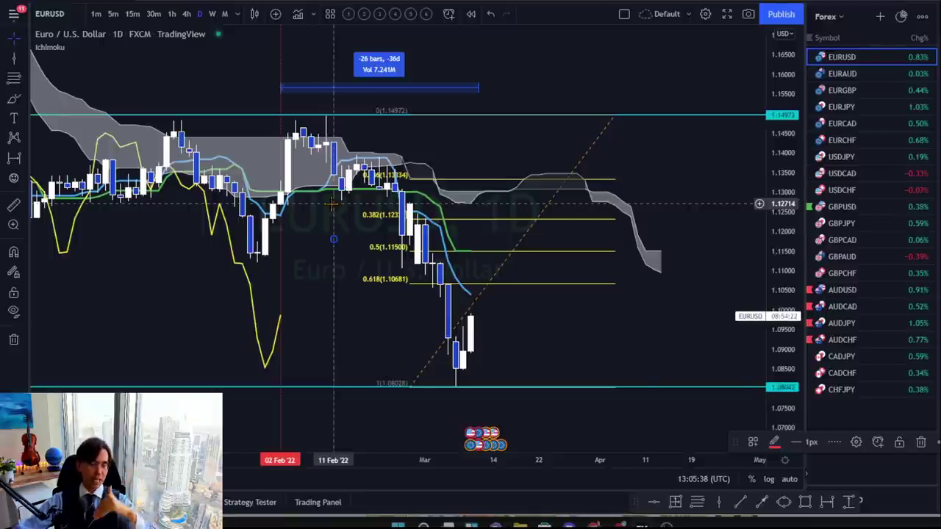
Add red dashes above the last candles and remove the curved arrow at the 0.5 level.
left_click(333, 204)
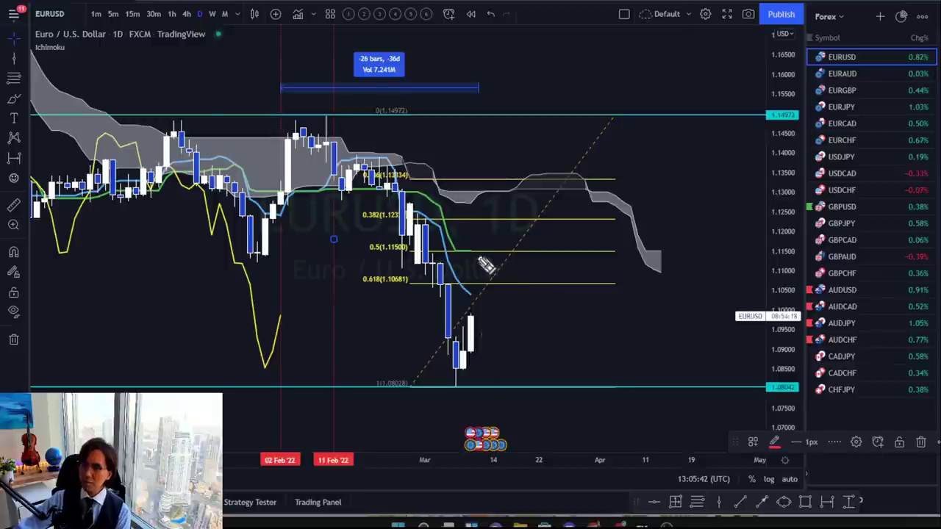
left_click_drag(472, 252, 506, 271)
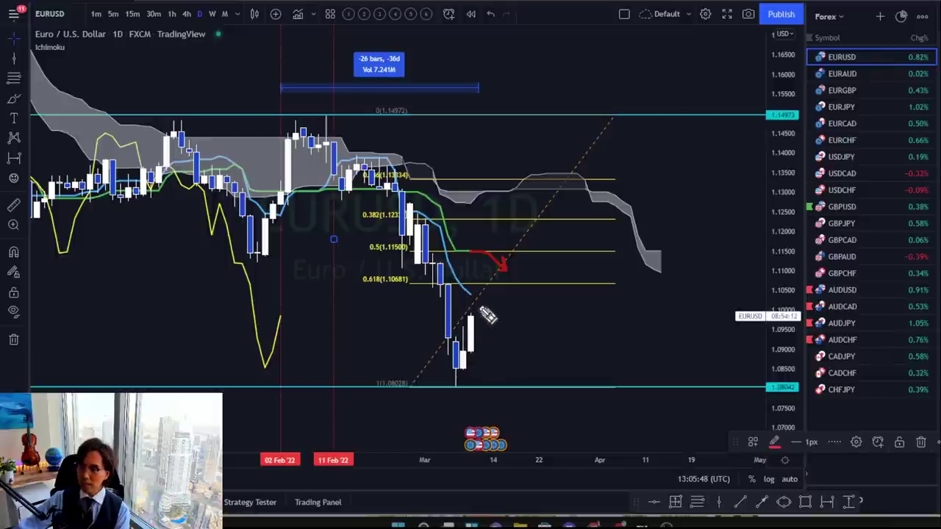
mouse_move(474, 300)
left_mouse_down()
mouse_move(478, 321)
mouse_move(482, 309)
mouse_move(501, 323)
mouse_move(519, 371)
left_mouse_up()
left_click_drag(527, 317, 527, 346)
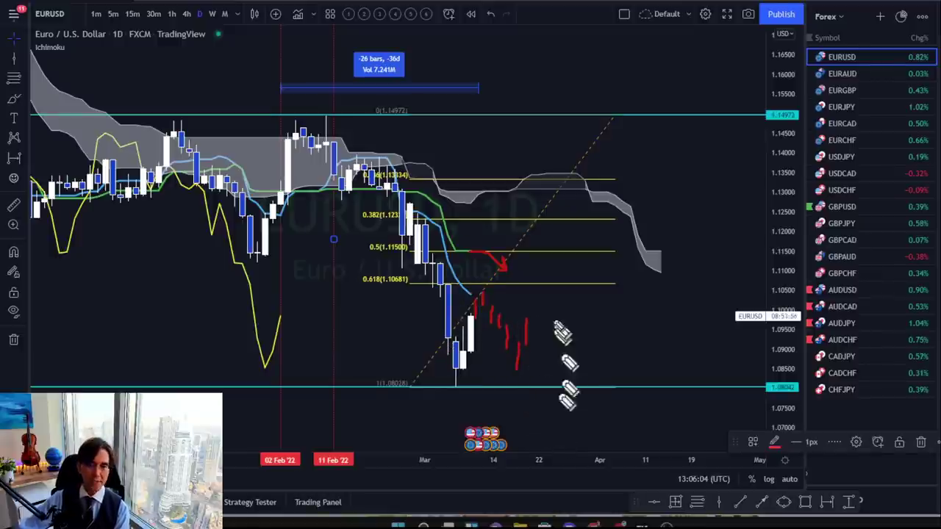
left_click(515, 275)
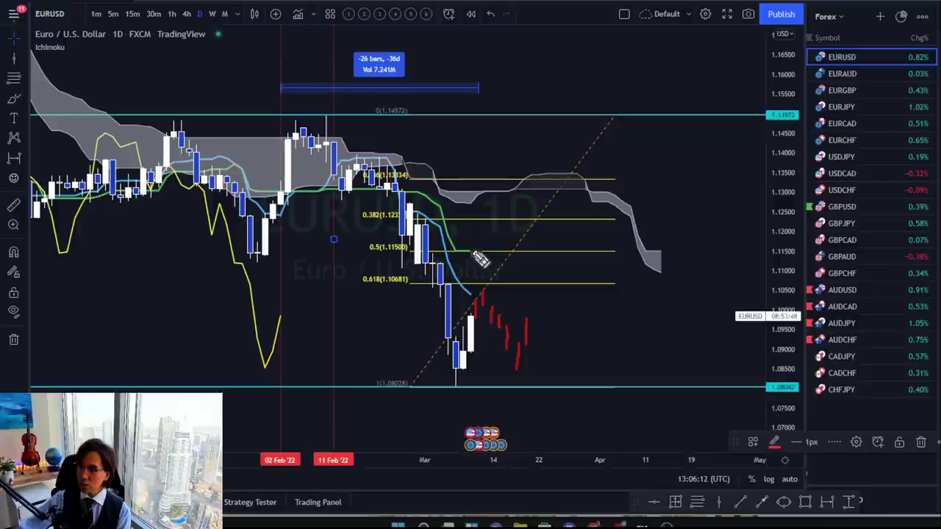
Draw a red line along the 0.5 level, a down arrow below the low, and a descending trendline from the February highs.
mouse_move(474, 252)
left_mouse_down()
mouse_move(518, 253)
mouse_move(525, 261)
left_mouse_up()
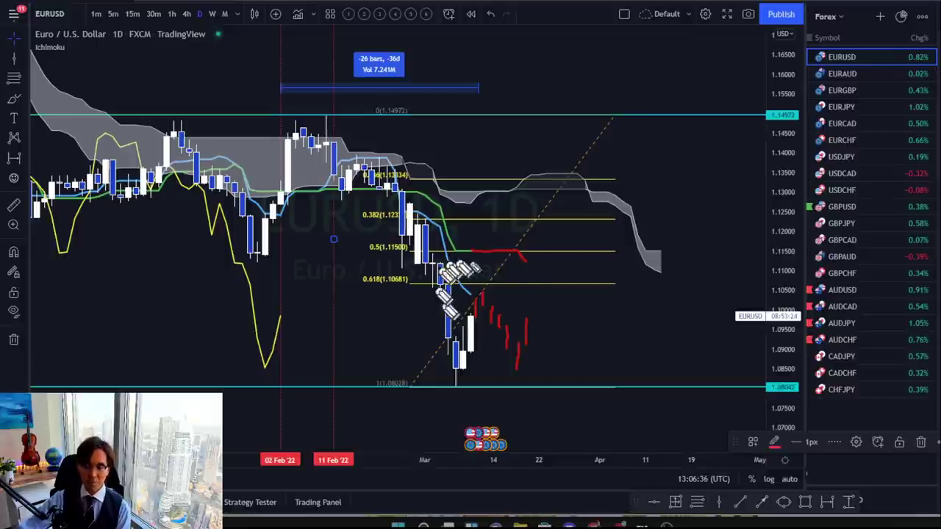
left_click_drag(535, 328, 607, 438)
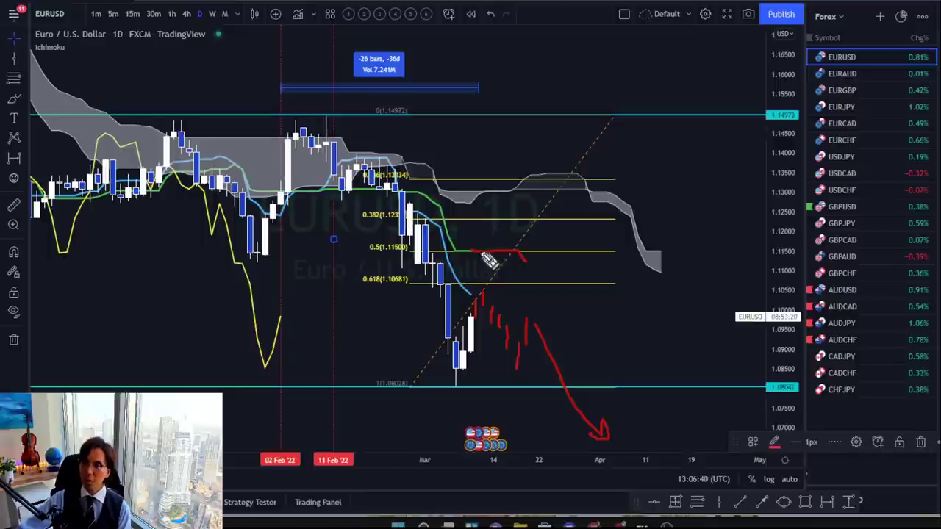
mouse_move(359, 135)
left_mouse_down()
mouse_move(495, 269)
mouse_move(608, 406)
left_mouse_up()
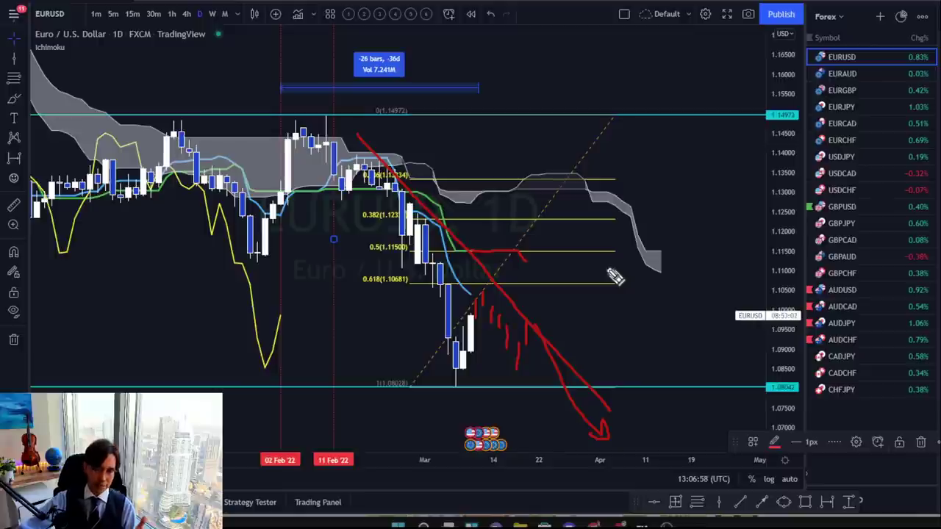
Erase the red sketches, load EURAUD, and rescale and pan to frame its recent candles.
left_click(537, 402)
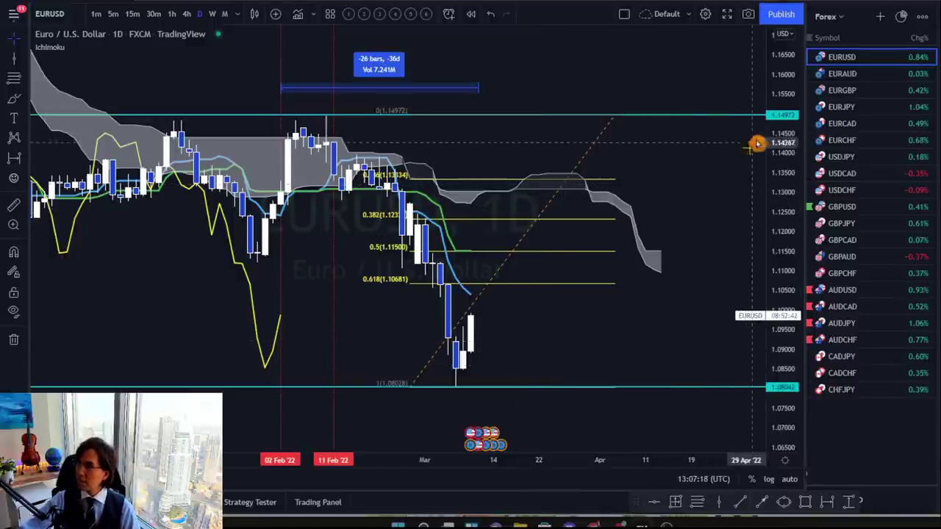
left_click(879, 77)
left_click_drag(787, 183, 707, 214)
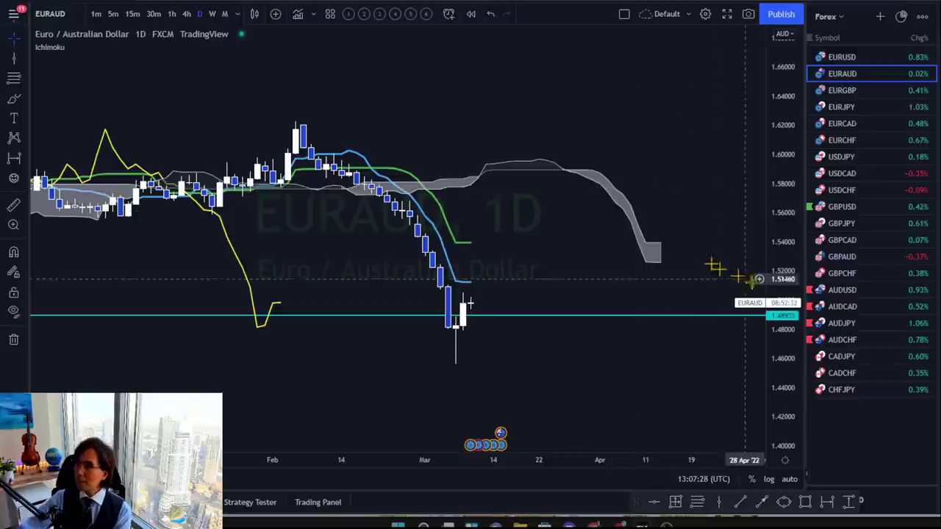
left_click_drag(783, 307, 769, 243)
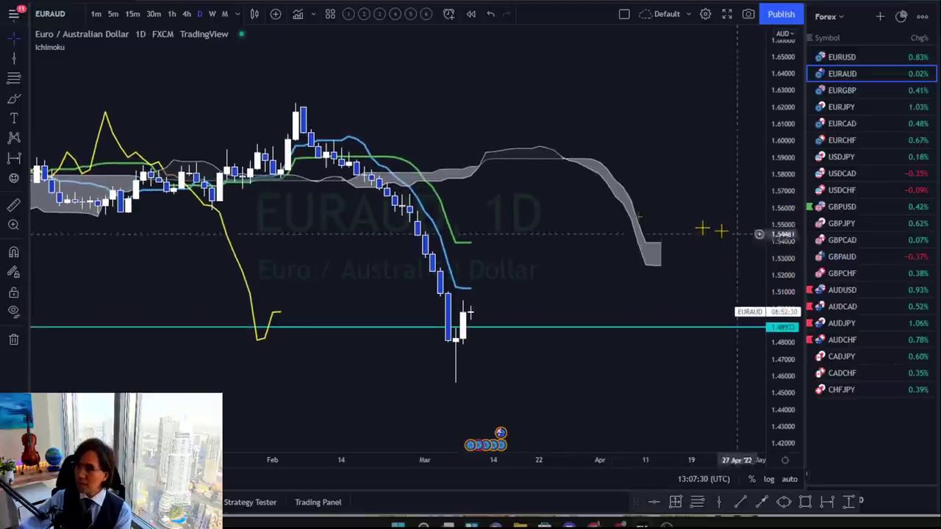
scroll(610, 216, "left", 3)
left_click_drag(619, 214, 580, 201)
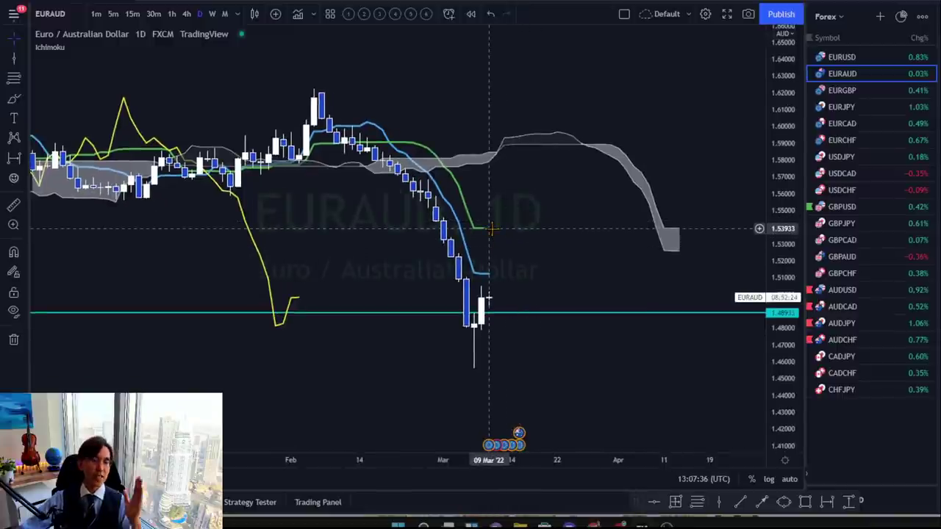
left_click(826, 502)
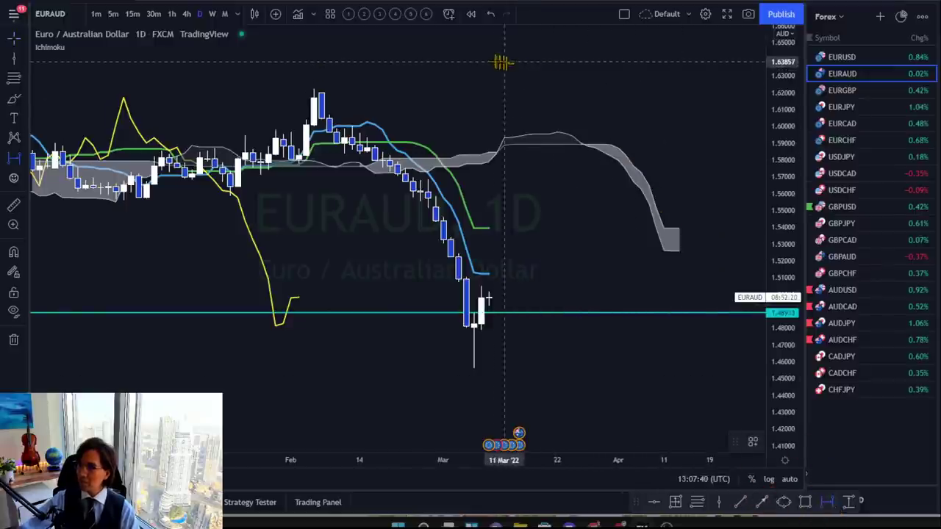
left_click(496, 60, "shift")
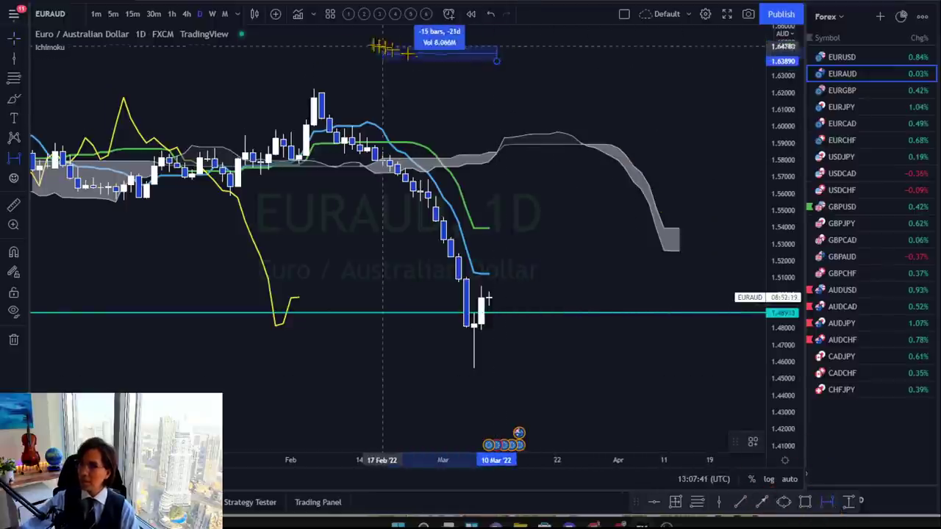
Finish the −26-bar, −36-day range and mark 02 Feb '22 with a red vertical line.
left_click(298, 46)
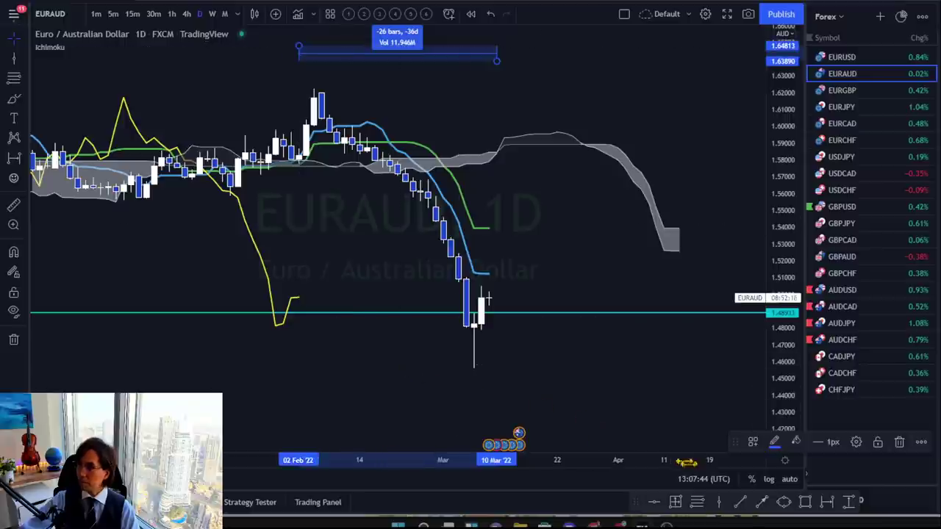
left_click(717, 505)
left_click(298, 238)
left_click(654, 502)
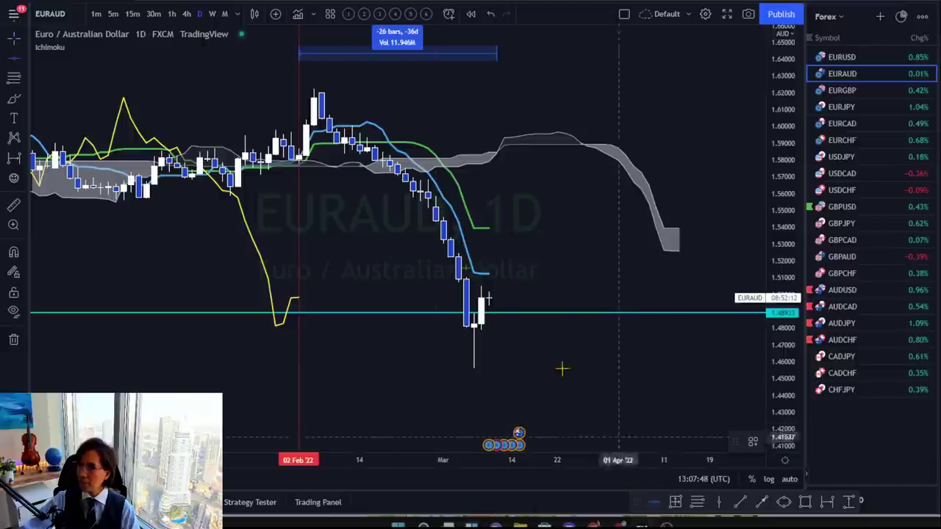
Add horizontal lines at the 1.62209 high and the 1.45889 low, deleting the old 1.48933 line.
left_click(321, 91)
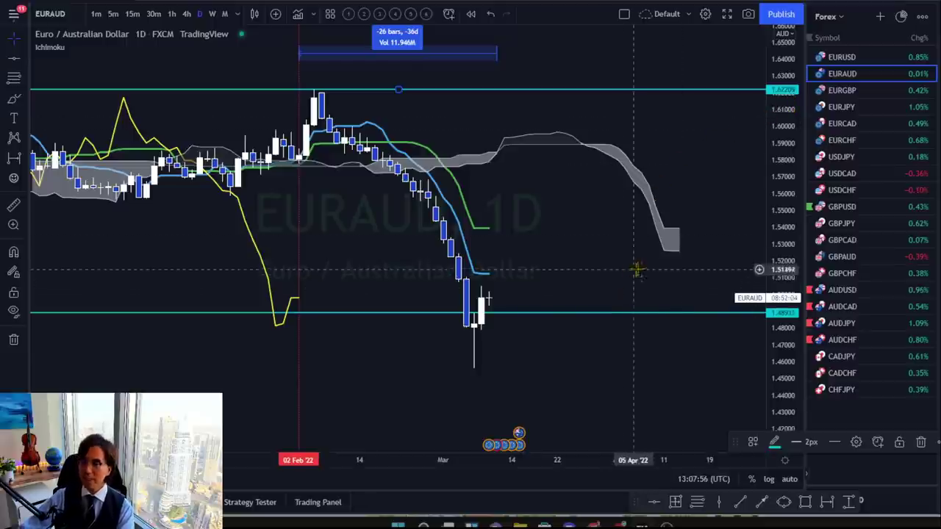
left_click(654, 502)
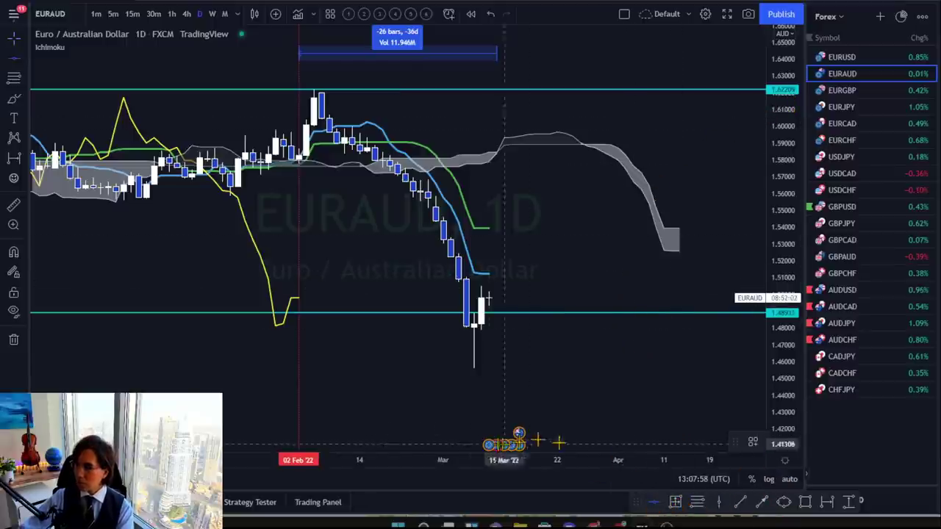
left_click(473, 363)
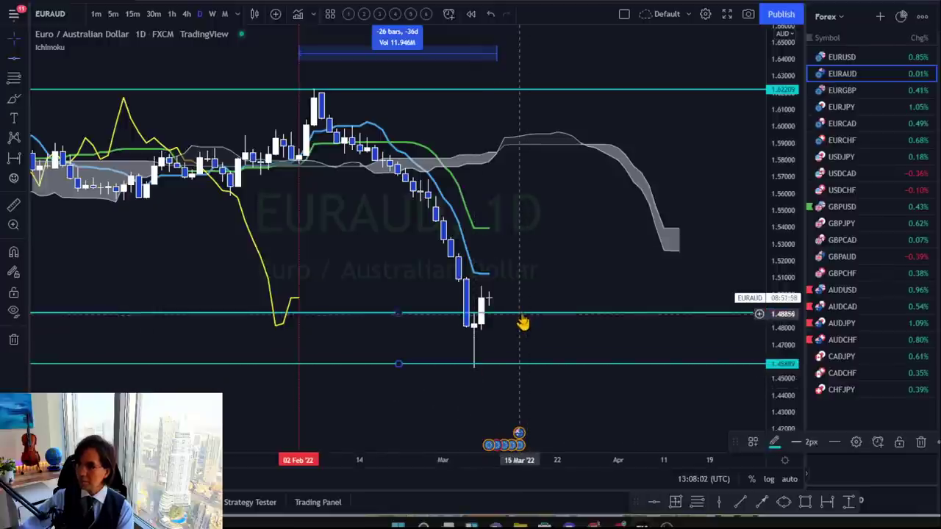
key("Delete")
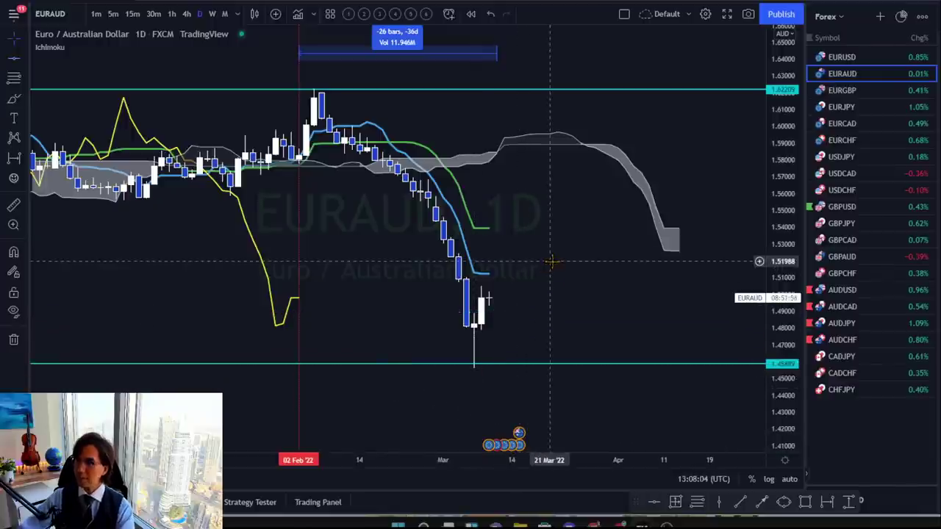
Draw and then delete a Fib retracement from the low to the high, then lower the low line to 1.45790.
left_click(697, 502)
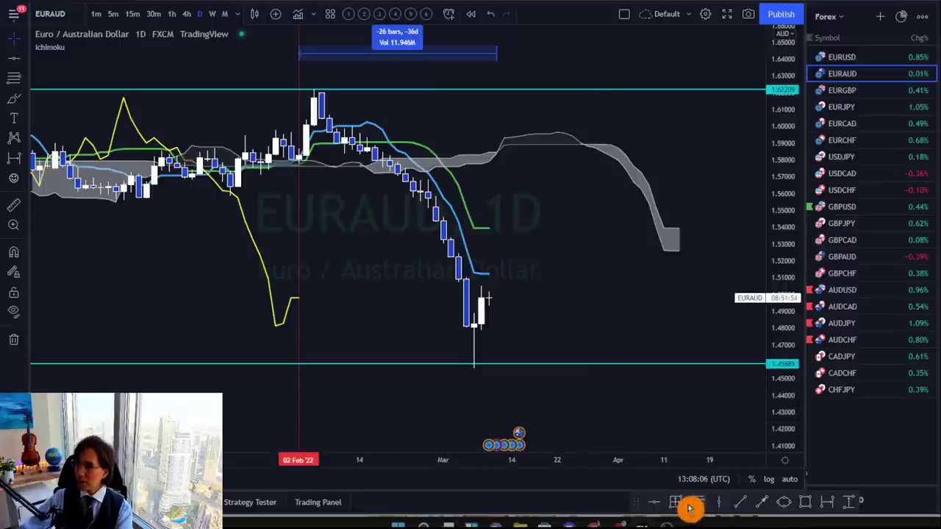
left_click(375, 360)
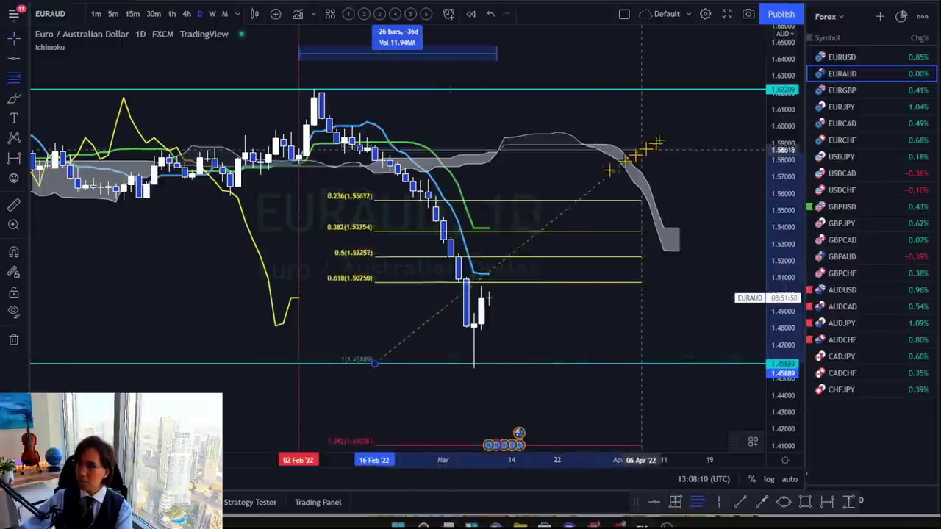
left_click(694, 89)
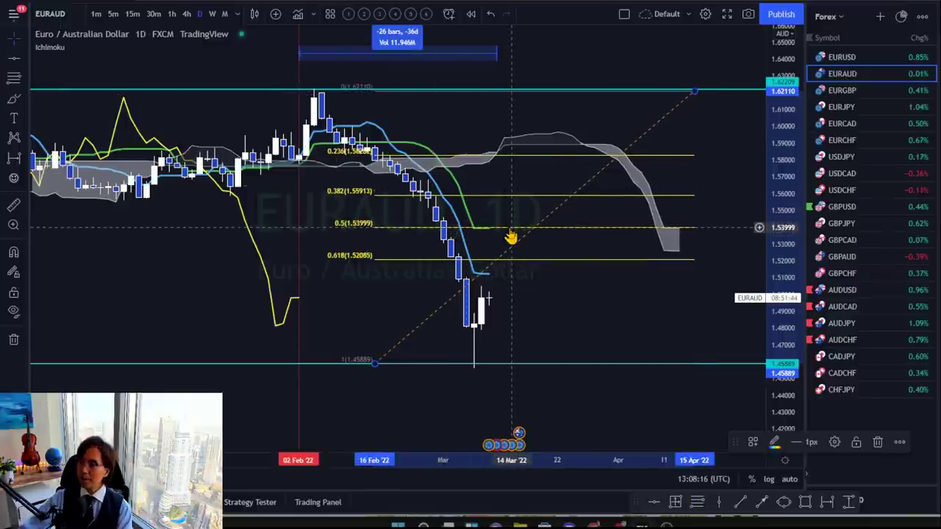
key("Delete")
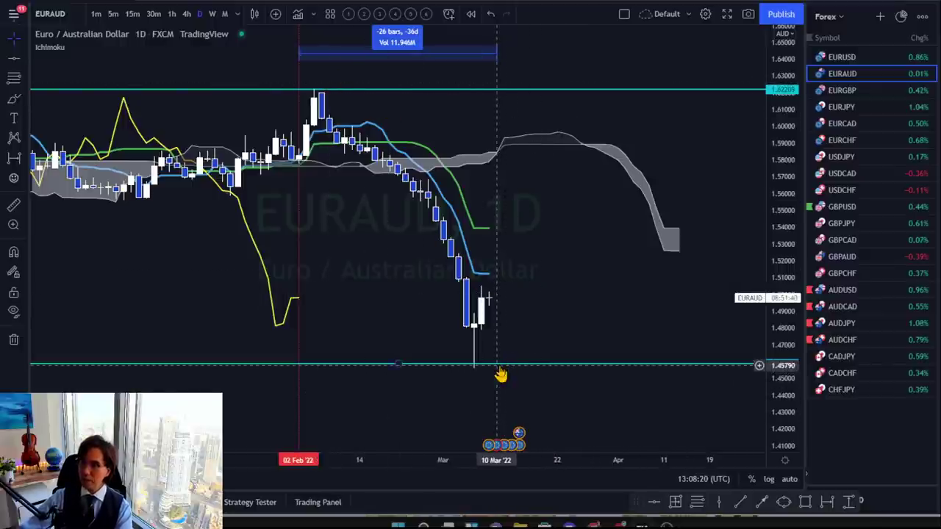
left_click_drag(502, 364, 502, 369)
Deselect the low line and place a vertical line at 07 Feb '22.
left_click(441, 216)
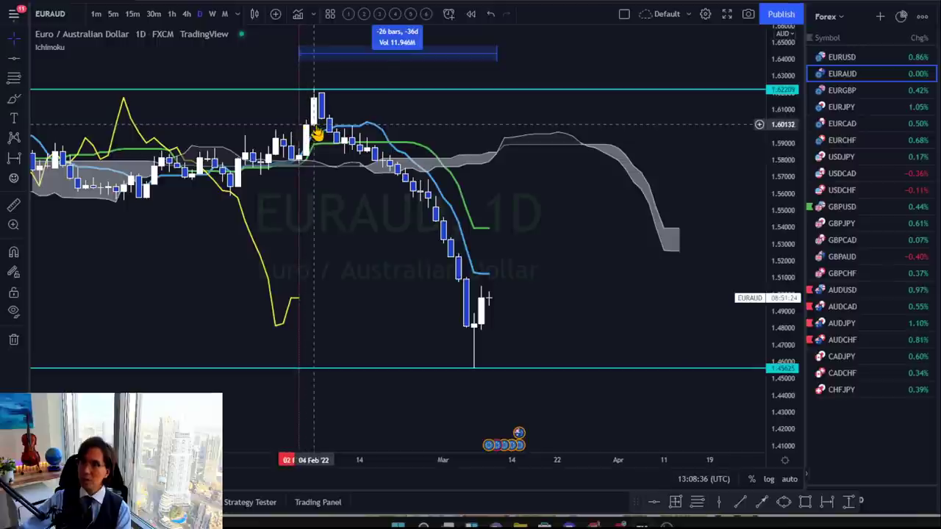
left_click(719, 502)
left_click(321, 137)
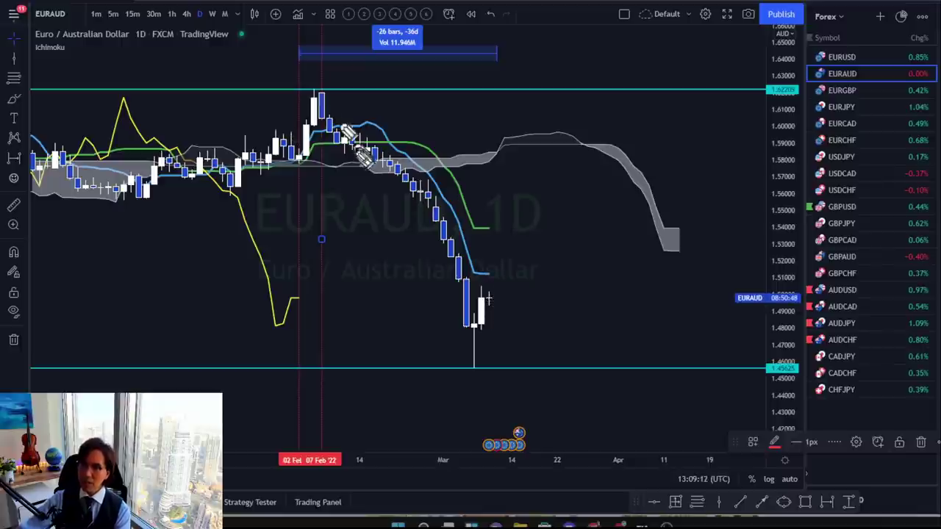
Brush a red rising path from the latest EURAUD candle, with an X mark beside it near 1.55.
left_click_drag(489, 291, 522, 221)
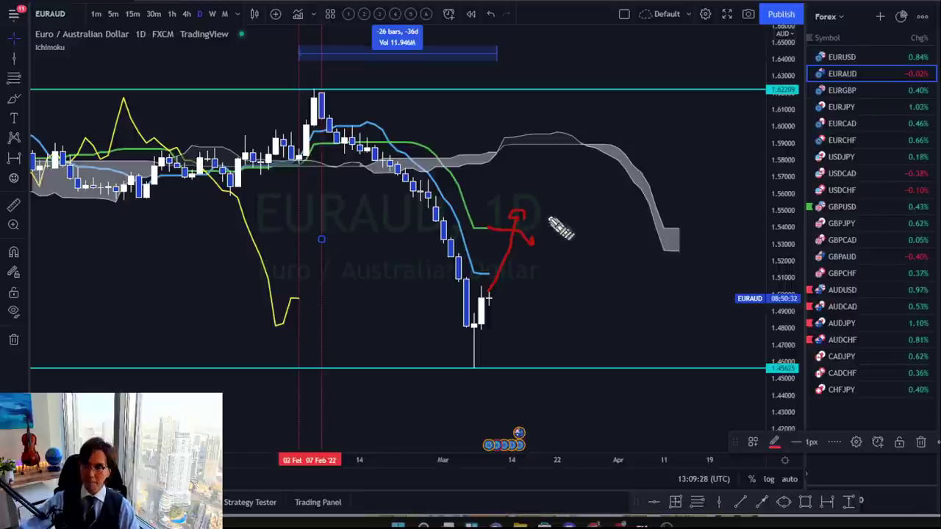
mouse_move(536, 197)
left_mouse_down()
mouse_move(554, 219)
mouse_move(540, 221)
left_mouse_up()
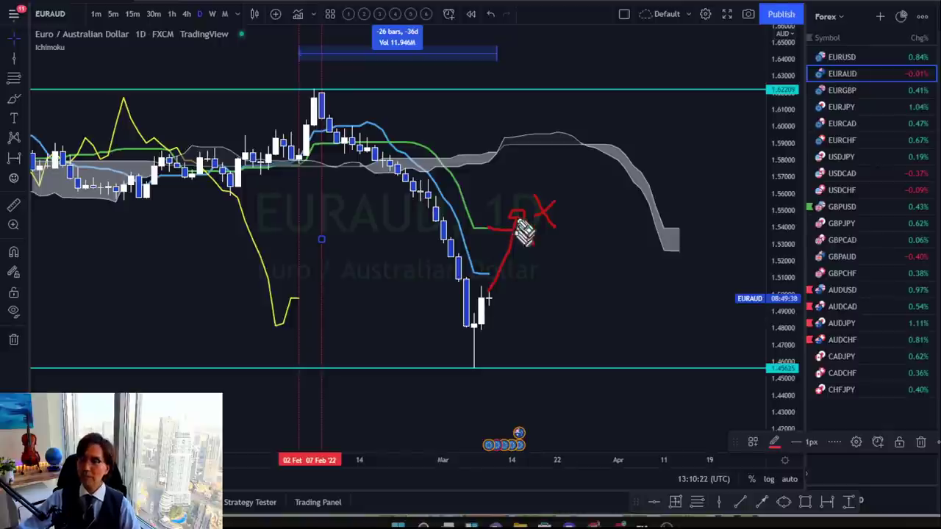
Extend the red sketch up to the cloud, then delete the brush marks, keeping the 1.62289 and 1.45625 levels.
mouse_move(559, 188)
left_mouse_down()
mouse_move(551, 157)
mouse_move(566, 158)
left_mouse_up()
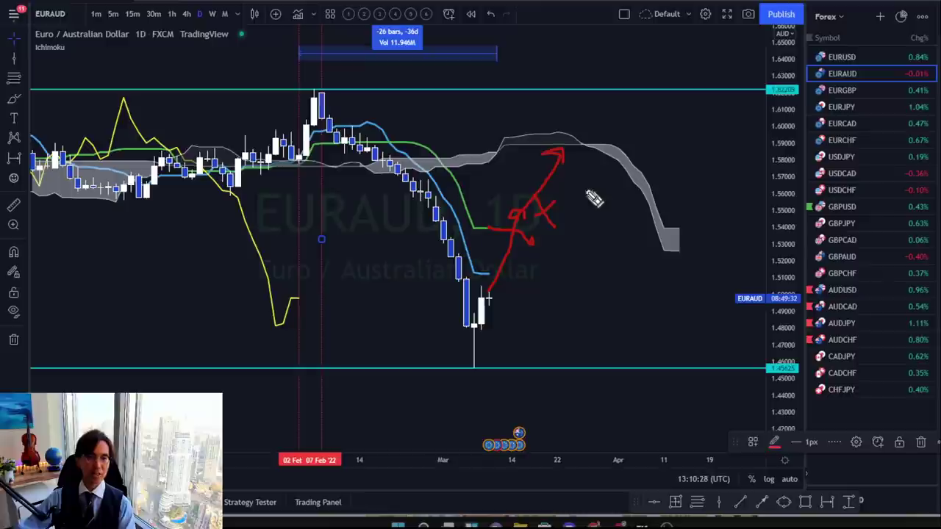
key("Delete")
left_click(588, 195)
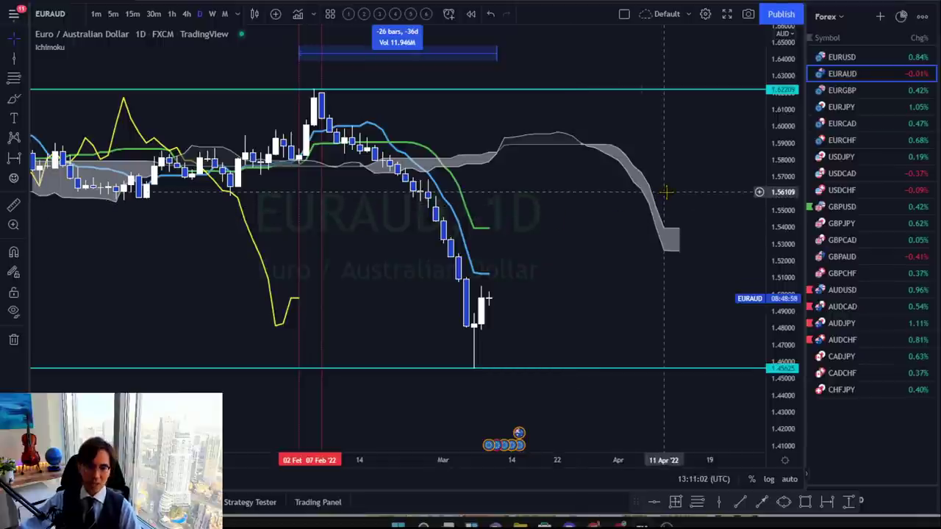
Switch to the Commodity watchlist and open the XAUUSD chart.
left_click(836, 16)
left_click(837, 107)
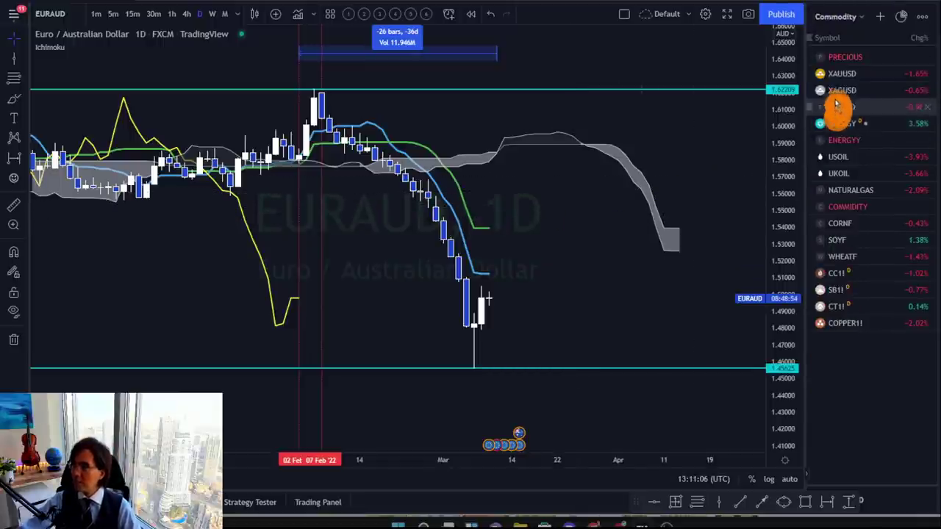
left_click(840, 73)
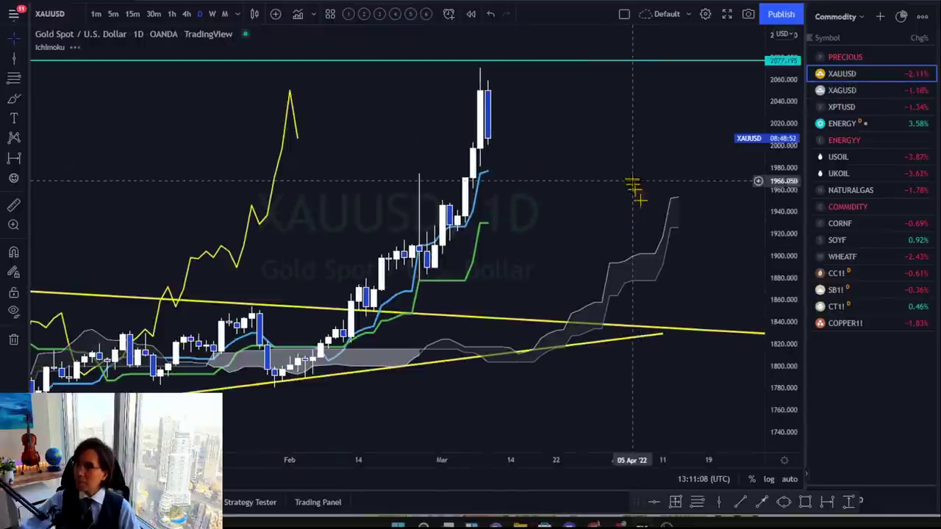
Compress the XAUUSD daily time axis and nudge the chart to fit the rally and cloud.
mouse_move(521, 462)
left_mouse_down()
mouse_move(452, 454)
mouse_move(512, 463)
left_mouse_up()
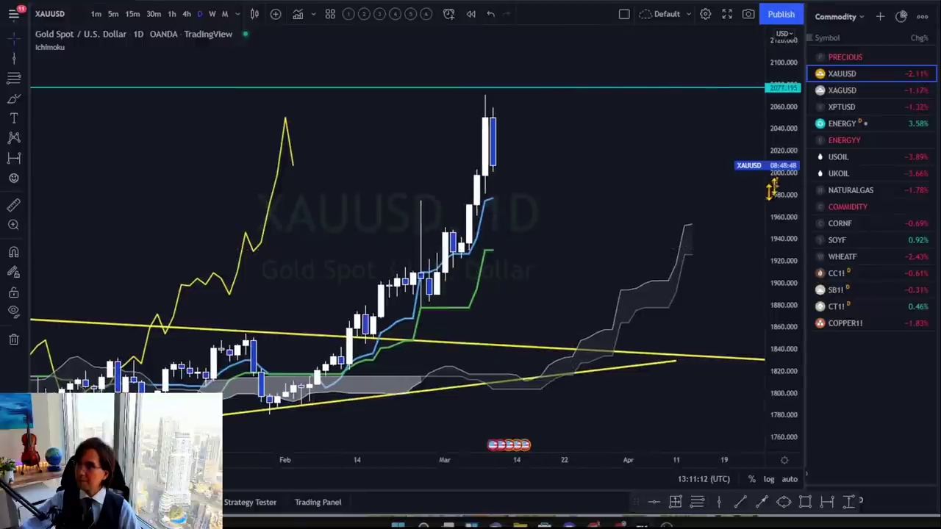
left_click_drag(648, 216, 642, 211)
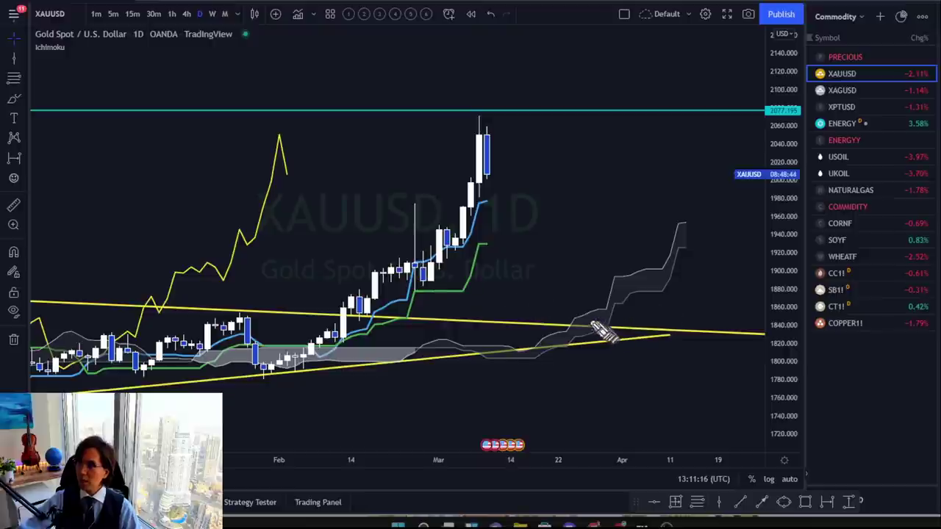
mouse_move(559, 329)
left_mouse_down()
mouse_move(710, 220)
mouse_move(702, 228)
left_mouse_up()
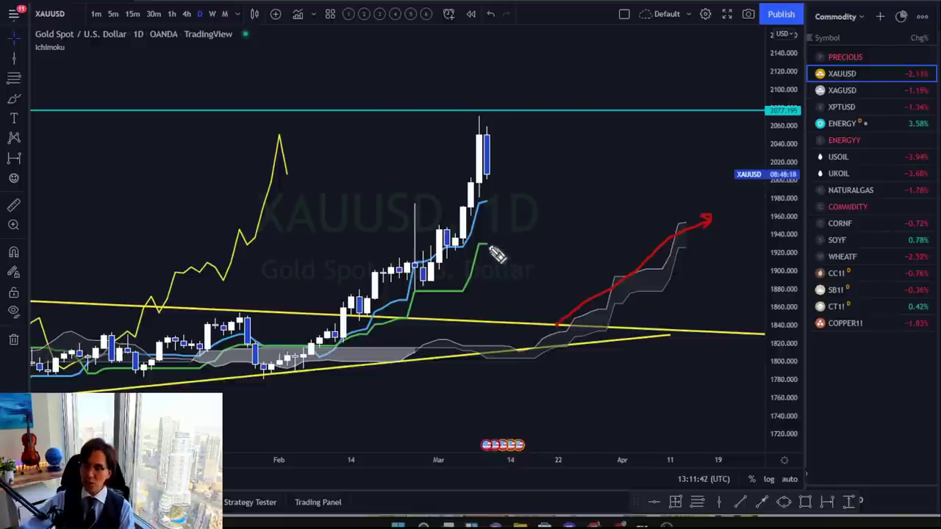
left_click_drag(489, 247, 519, 238)
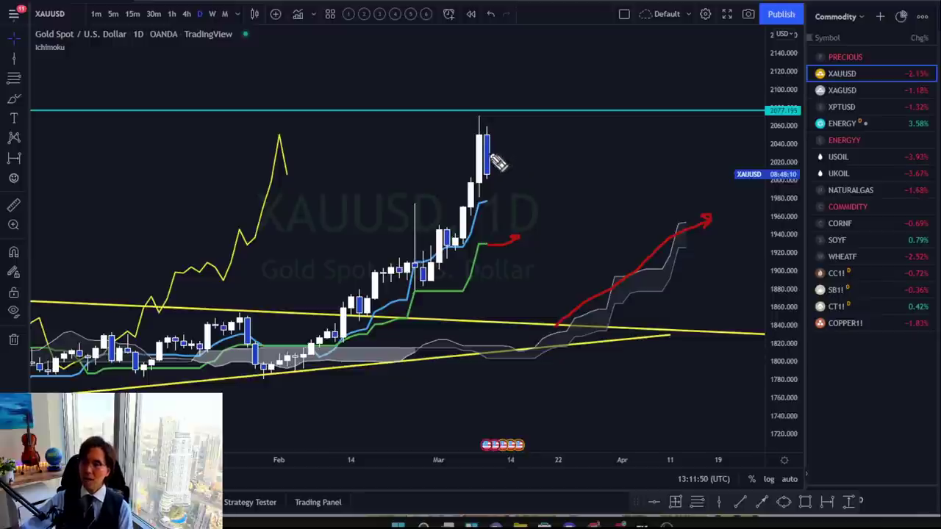
key("ctrl+z")
key("ctrl+z")
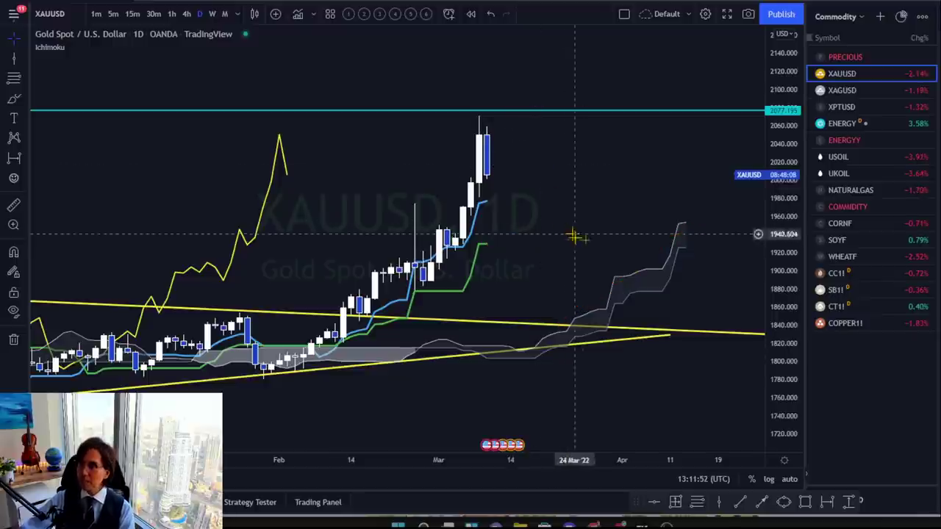
Measure the −26-bar, −36-day date range from 02 Feb to 10 Mar above the highs.
left_click_drag(611, 262, 624, 244)
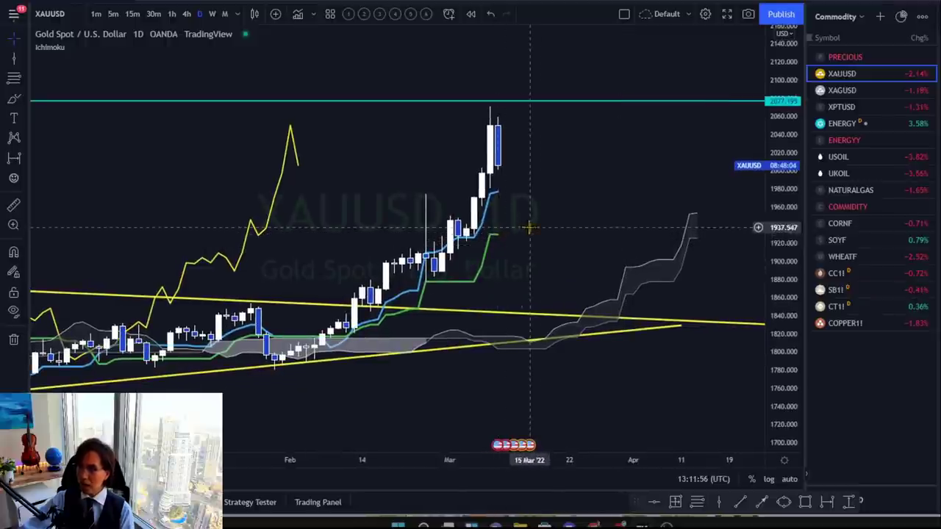
left_click(826, 503)
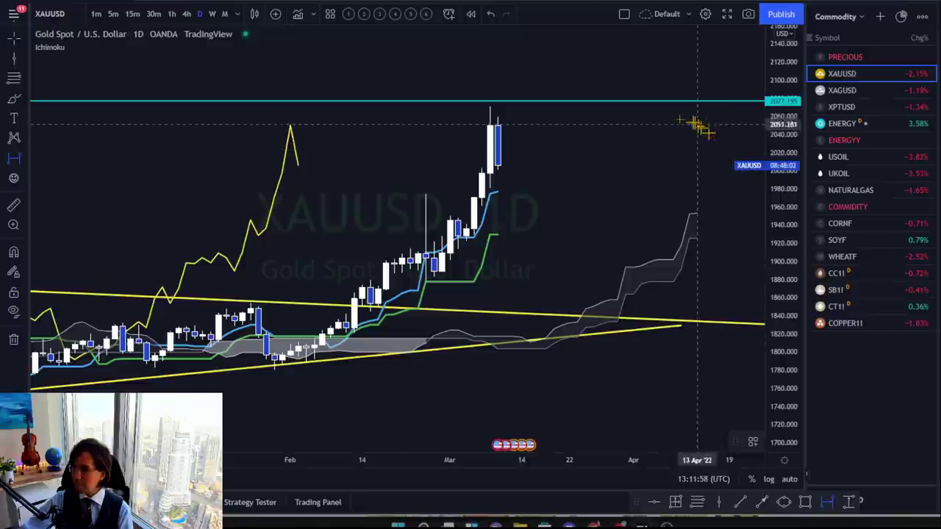
left_click(506, 73)
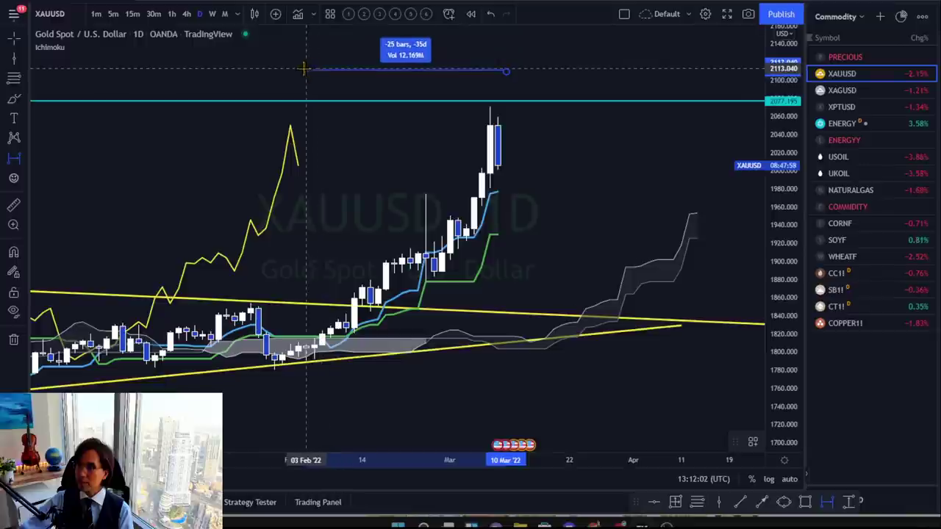
left_click(299, 70)
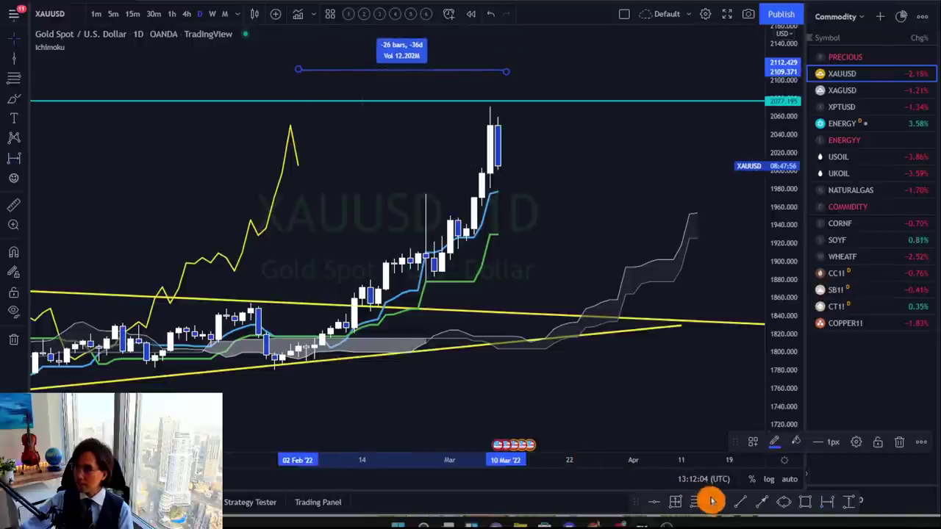
Deselect the range measurement and select the 02 Feb '22 vertical line.
left_click(504, 384)
left_click(300, 256)
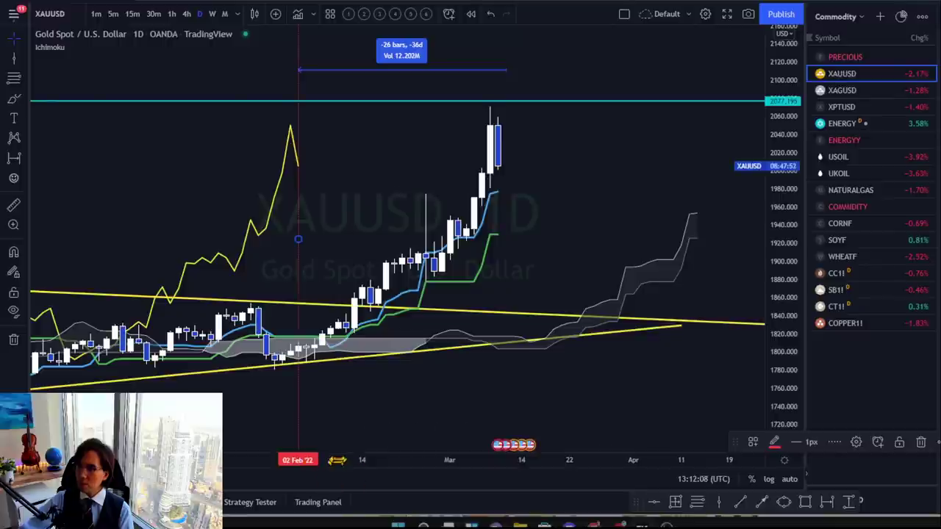
left_click_drag(387, 389, 382, 391)
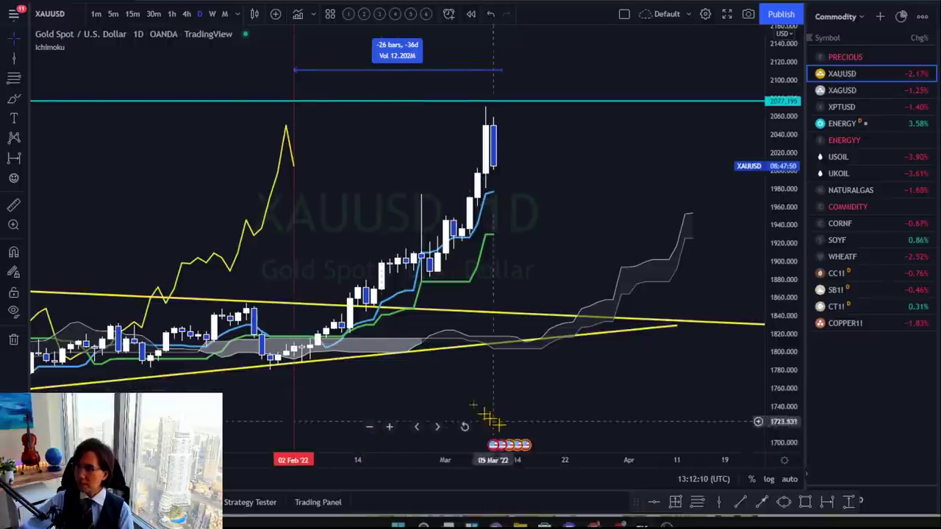
Add horizontal levels at the 1787.124 February low and at 2070.848.
left_click(664, 506)
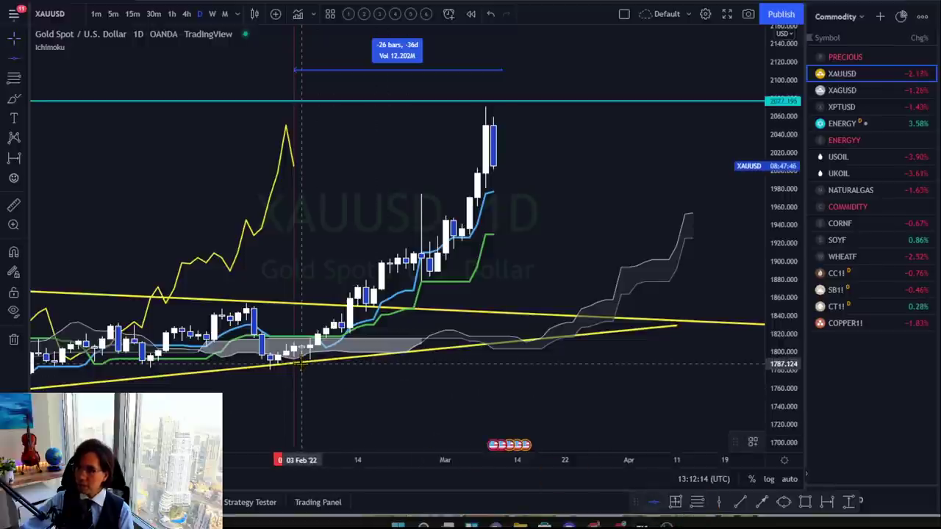
left_click(300, 364)
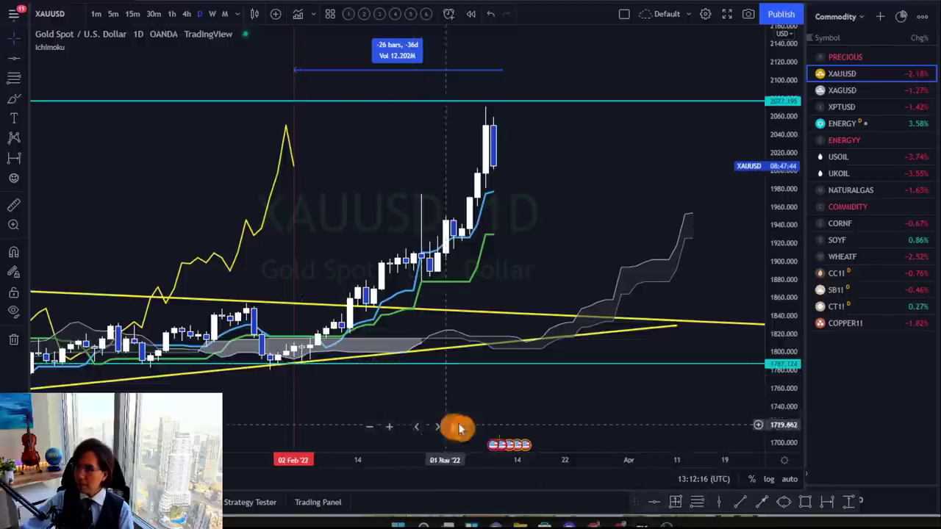
left_click(654, 503)
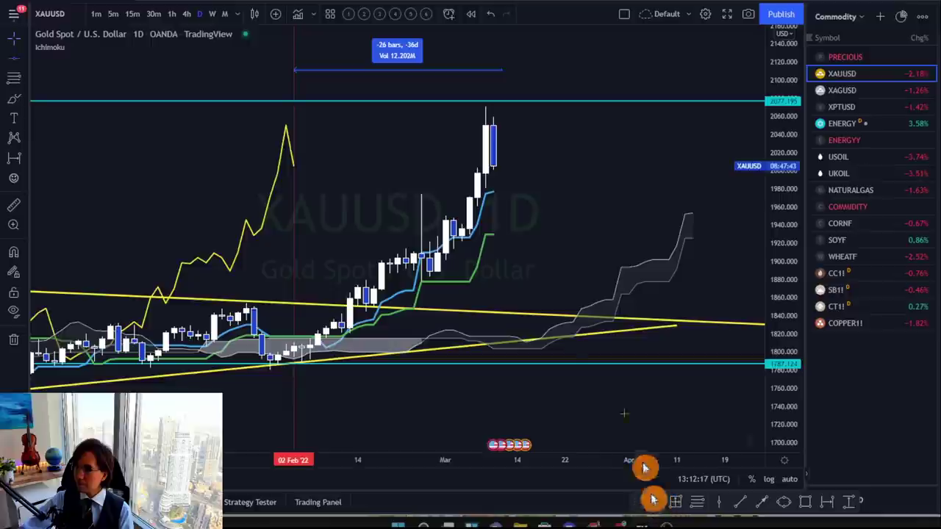
left_click(493, 109)
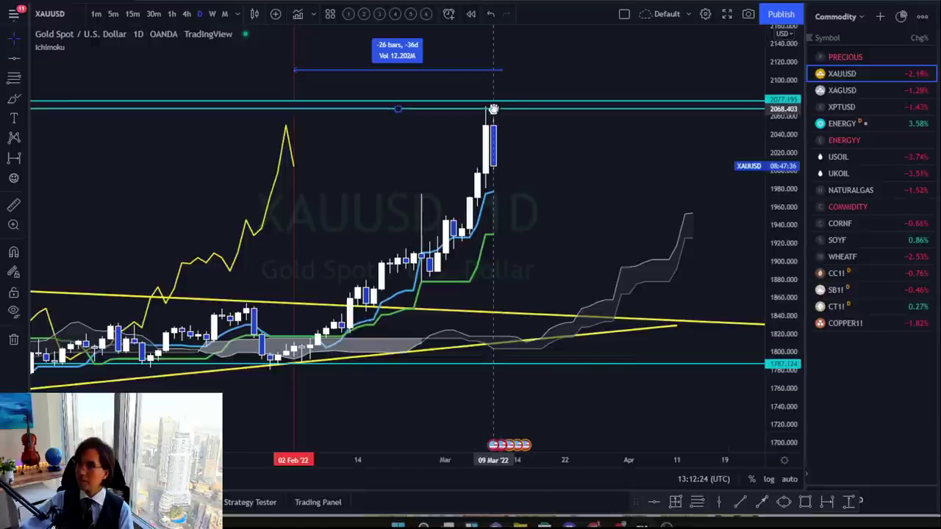
left_click(696, 504)
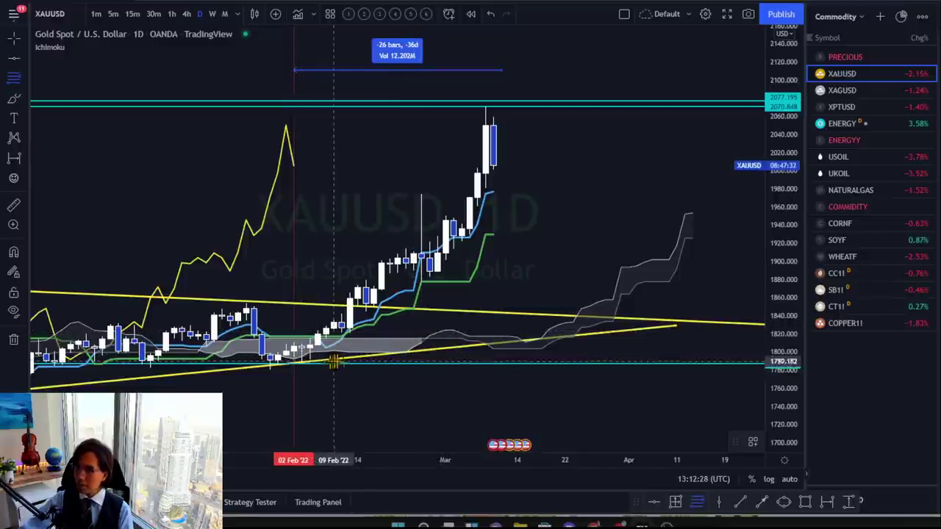
left_click(368, 362)
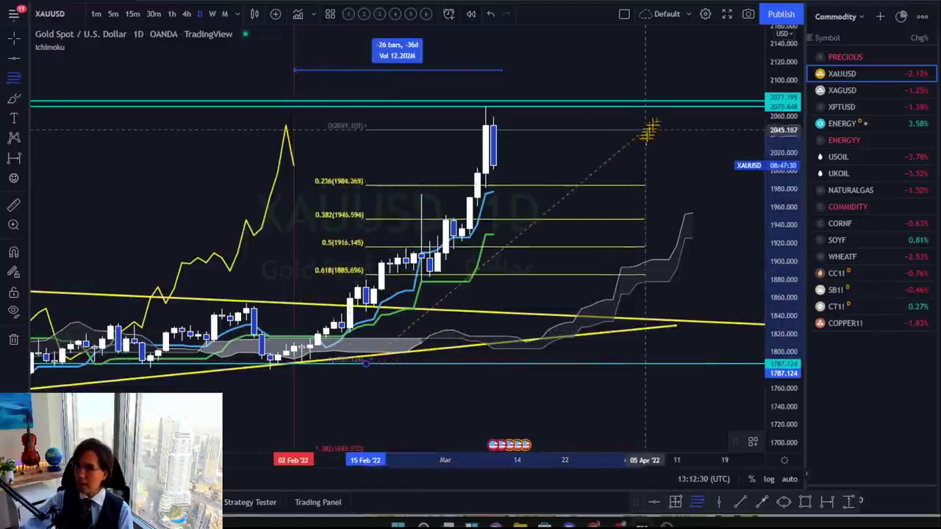
left_click(660, 106)
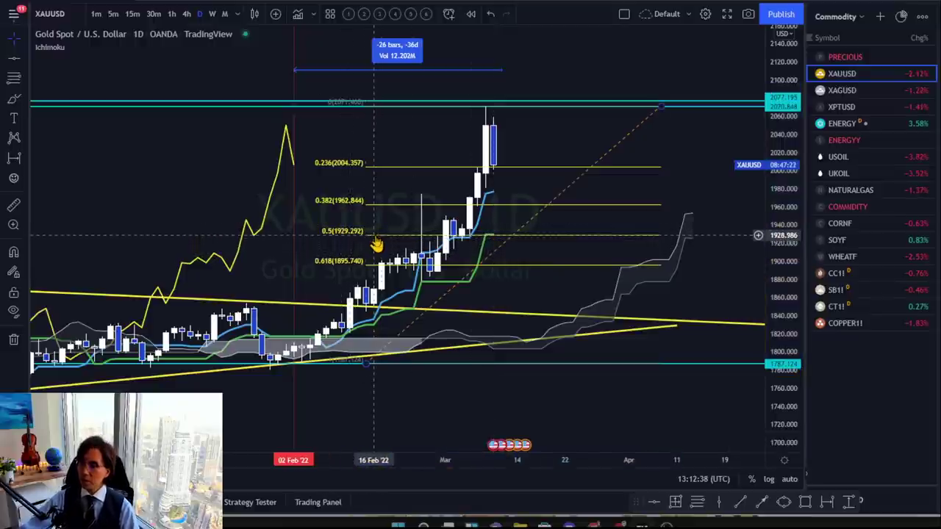
key("Delete")
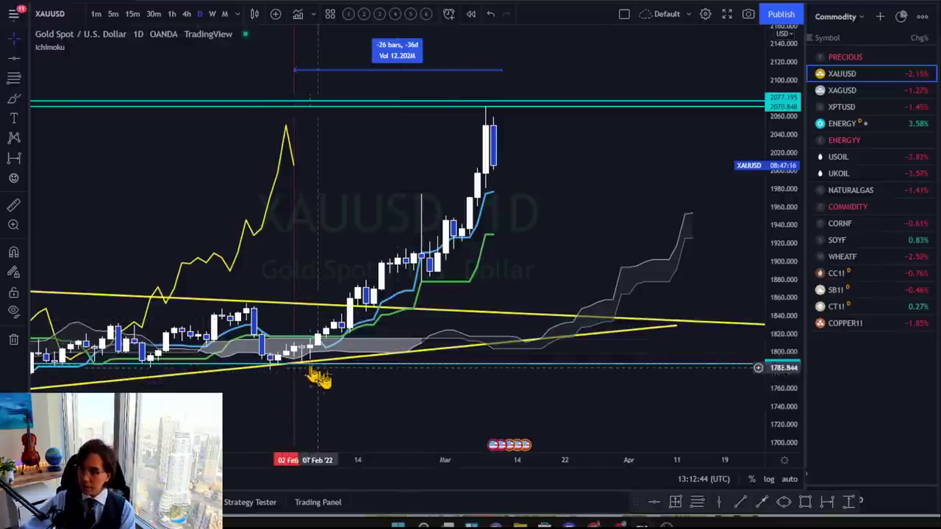
left_click_drag(661, 395, 334, 370)
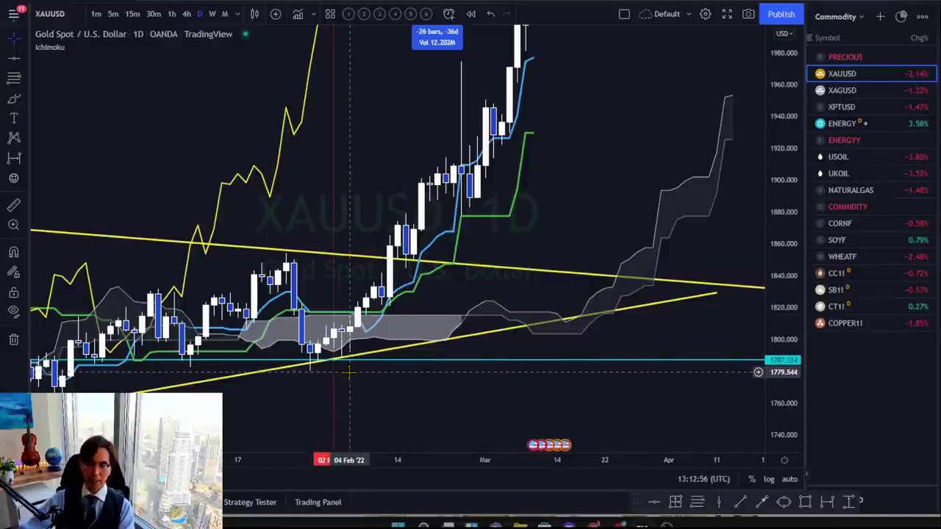
scroll(691, 177, "right", 3)
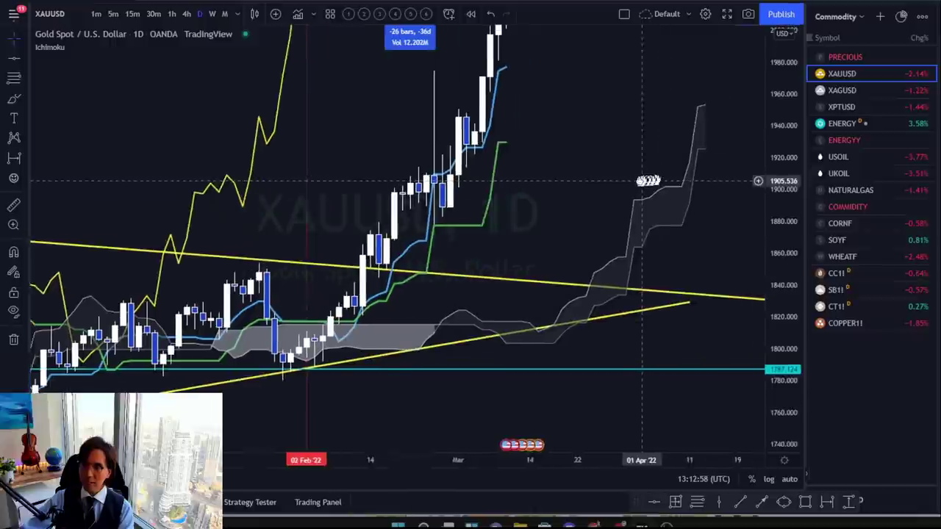
left_click_drag(788, 84, 730, 279)
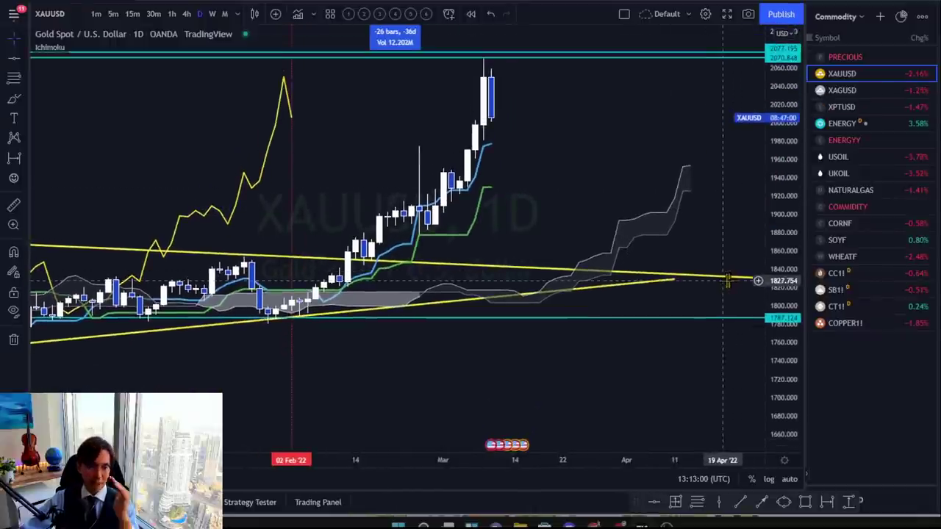
left_click_drag(566, 254, 530, 291)
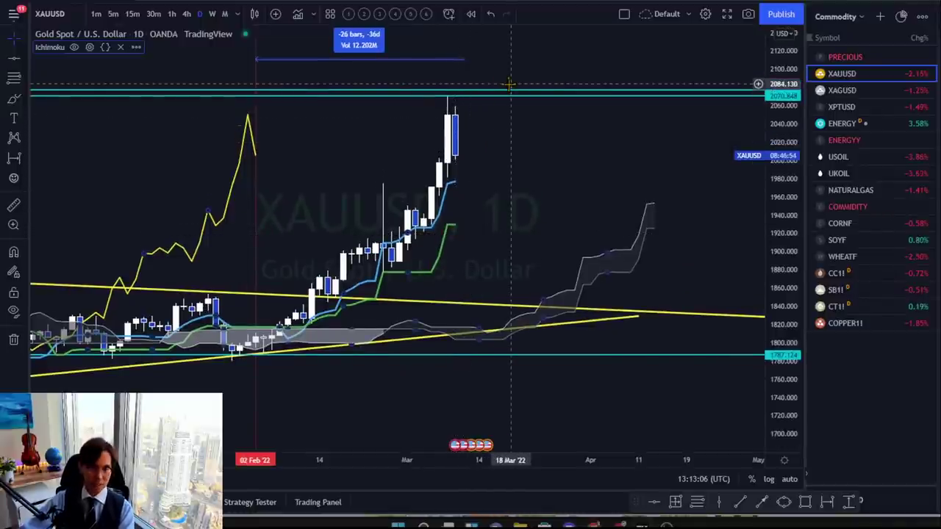
left_click_drag(384, 247, 395, 238)
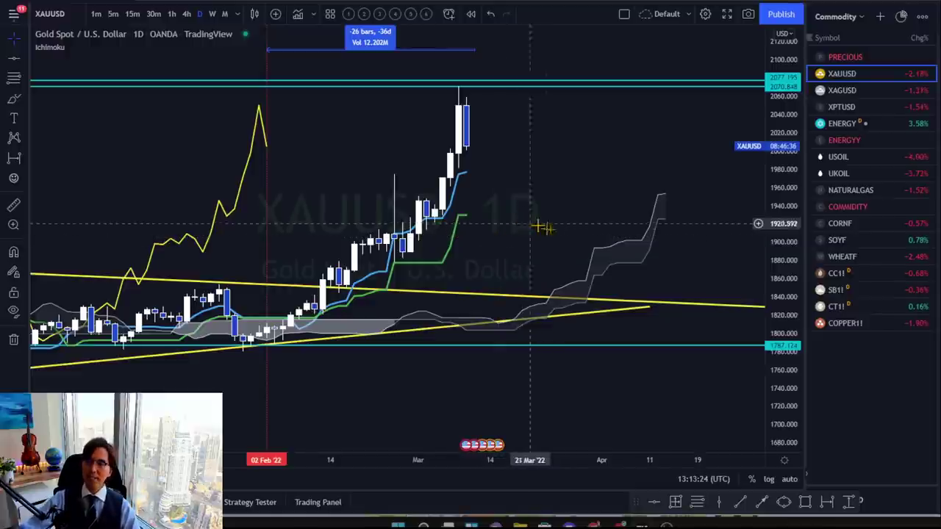
left_click_drag(541, 204, 498, 234)
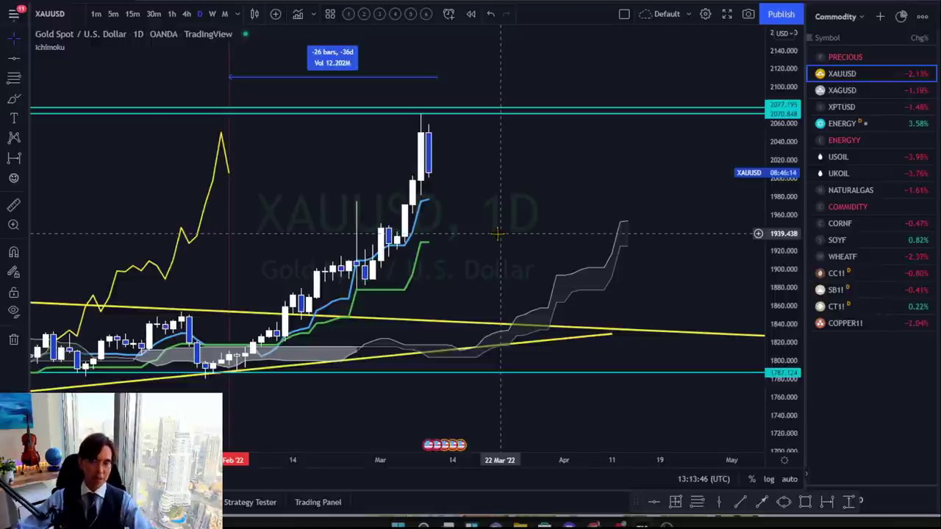
Reframe the gold chart and brush a short red arrow off the green Ichimoku line near 1935.
left_click_drag(493, 195, 527, 217)
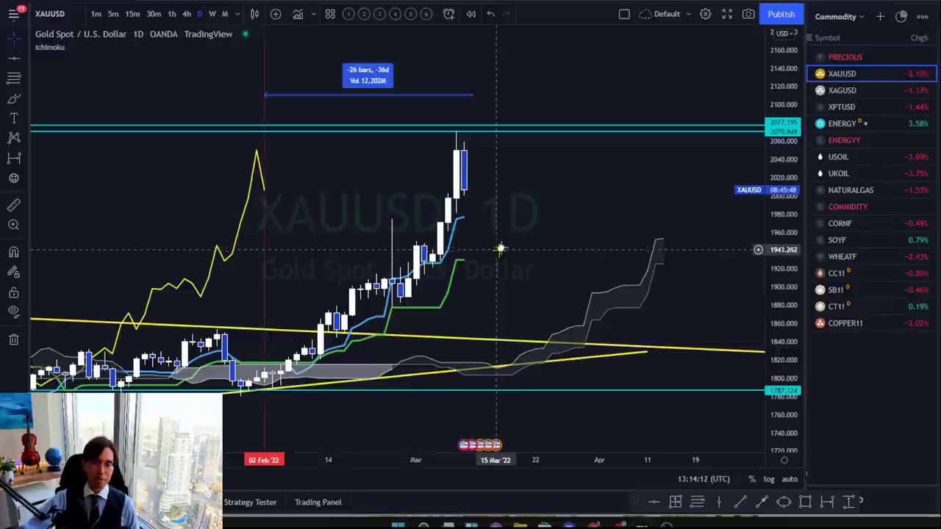
left_click_drag(498, 251, 511, 234)
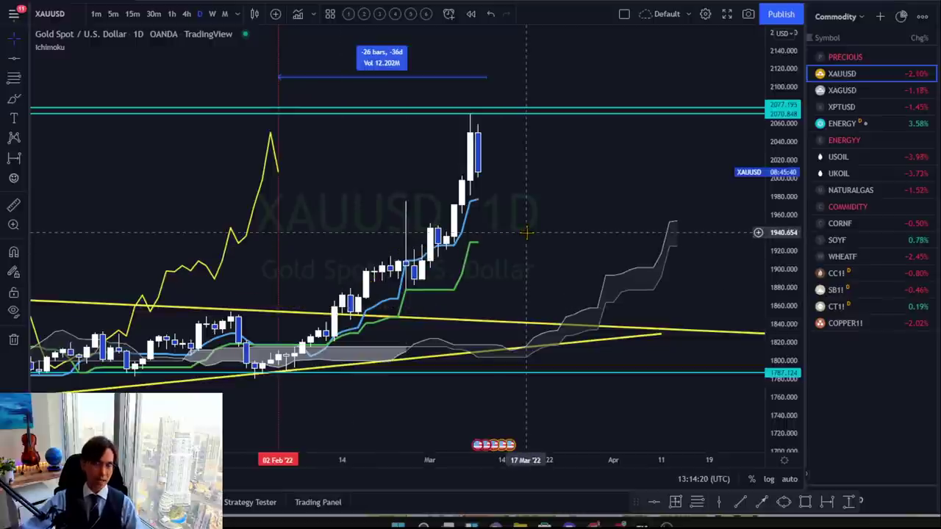
left_click_drag(785, 158, 622, 225)
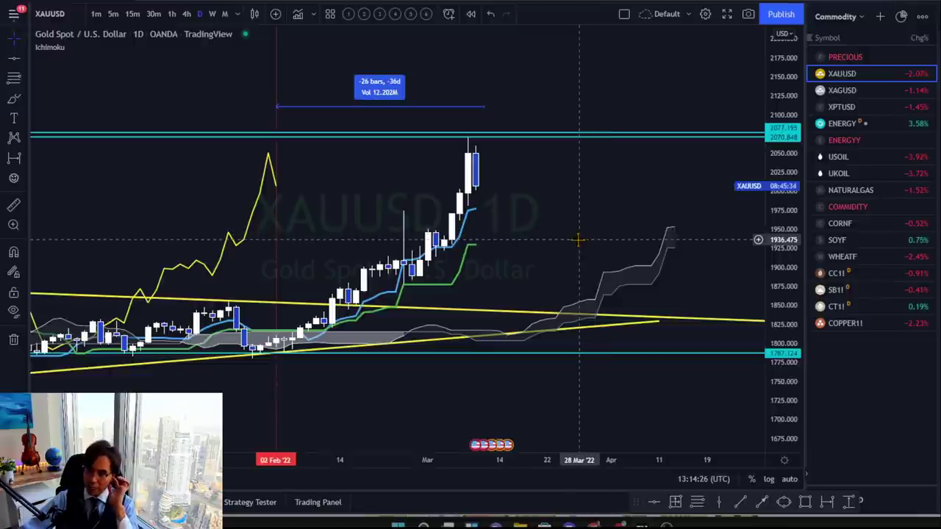
left_click_drag(552, 238, 525, 248)
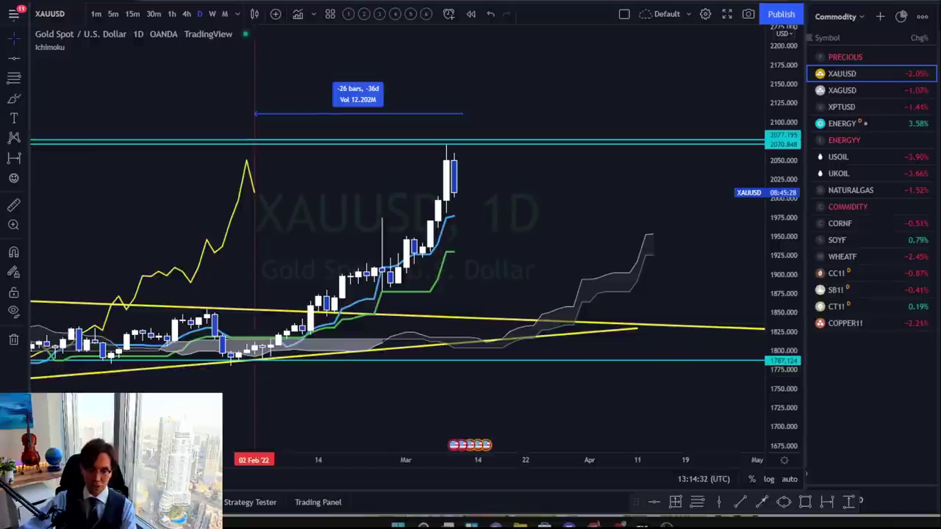
left_click_drag(453, 251, 470, 245)
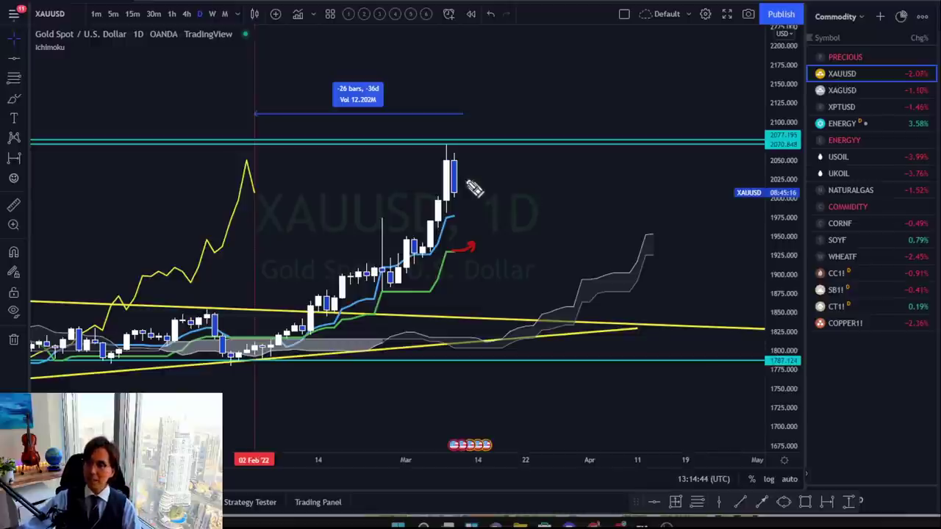
Replace the red arrows with one rising from the last candle to 2077, then turning down.
mouse_move(462, 178)
left_mouse_down()
mouse_move(500, 131)
mouse_move(506, 151)
left_mouse_up()
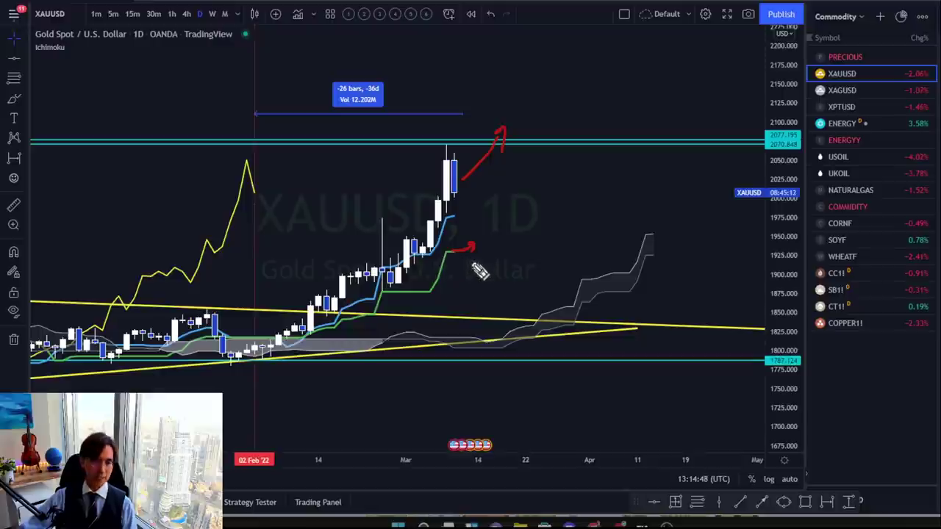
key("ctrl+z")
key("ctrl+z")
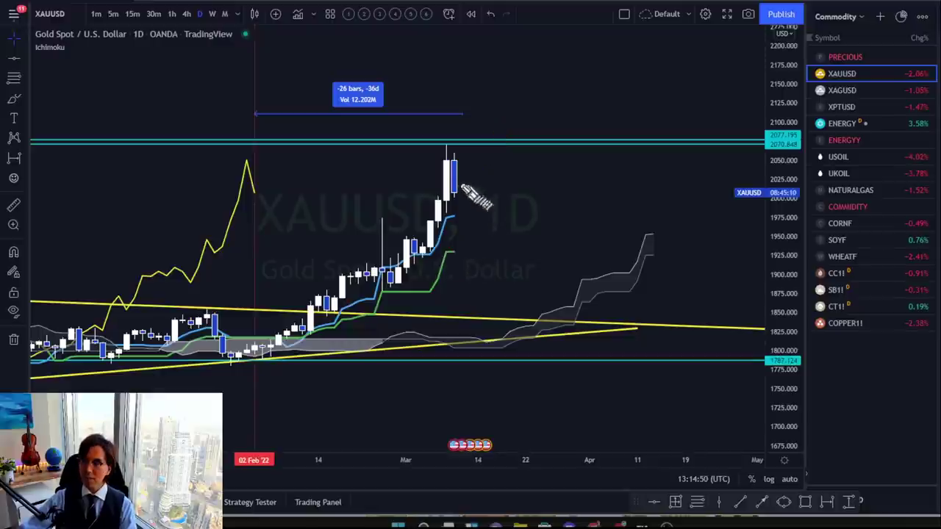
mouse_move(458, 187)
left_mouse_down()
mouse_move(488, 156)
mouse_move(518, 205)
mouse_move(515, 185)
left_mouse_up()
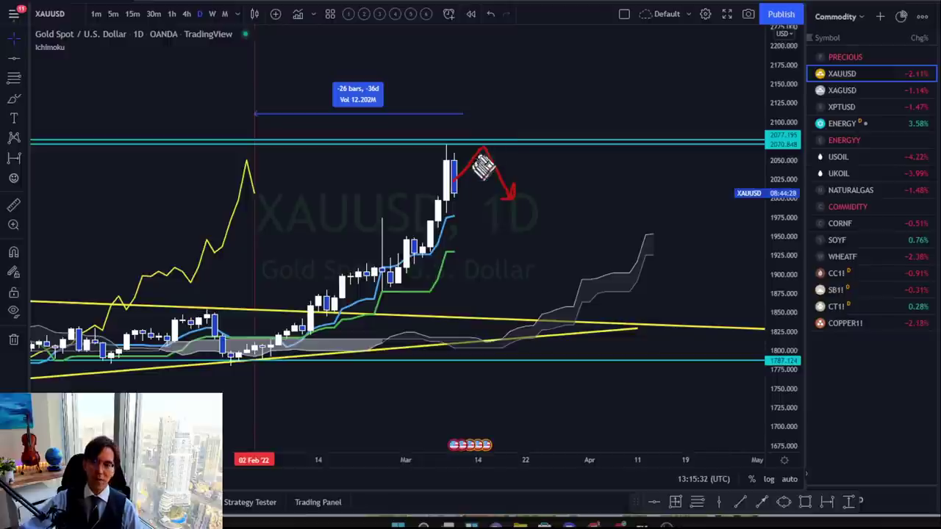
Extend the red forecast's peak, erase it, and switch to the PowerPoint channel welcome slide.
mouse_move(482, 149)
left_mouse_down()
mouse_move(499, 128)
mouse_move(519, 131)
left_mouse_up()
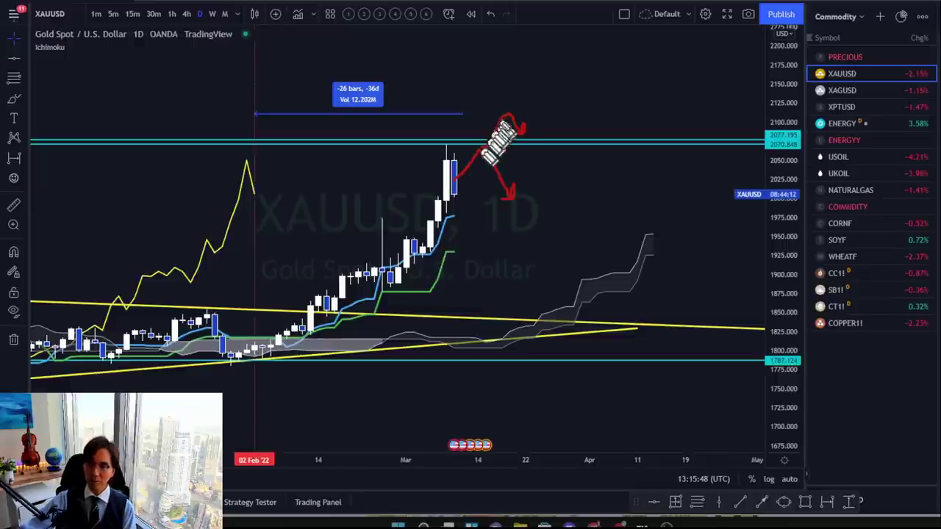
left_click(500, 193)
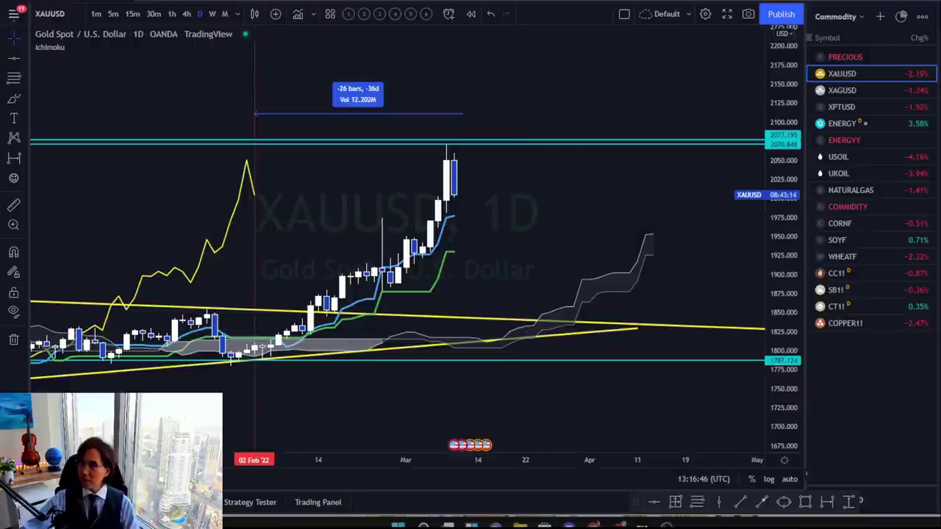
key("alt+Tab")
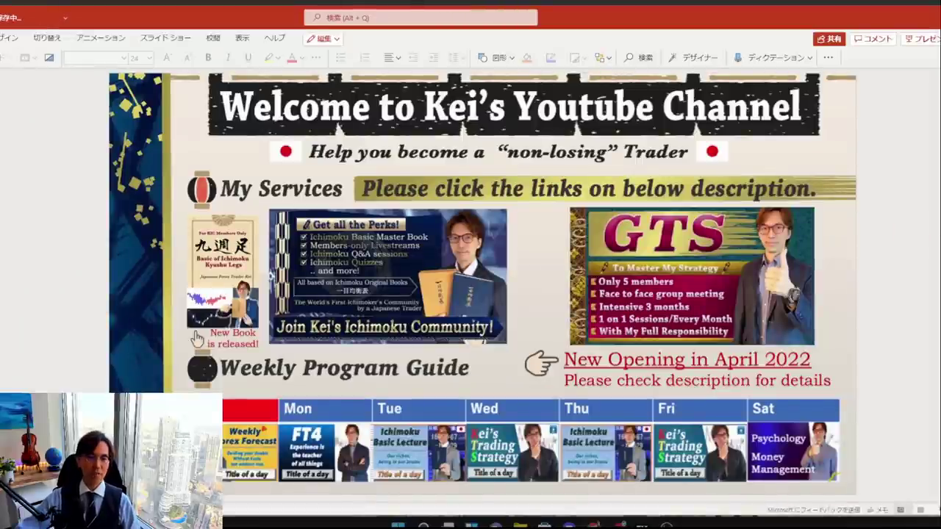